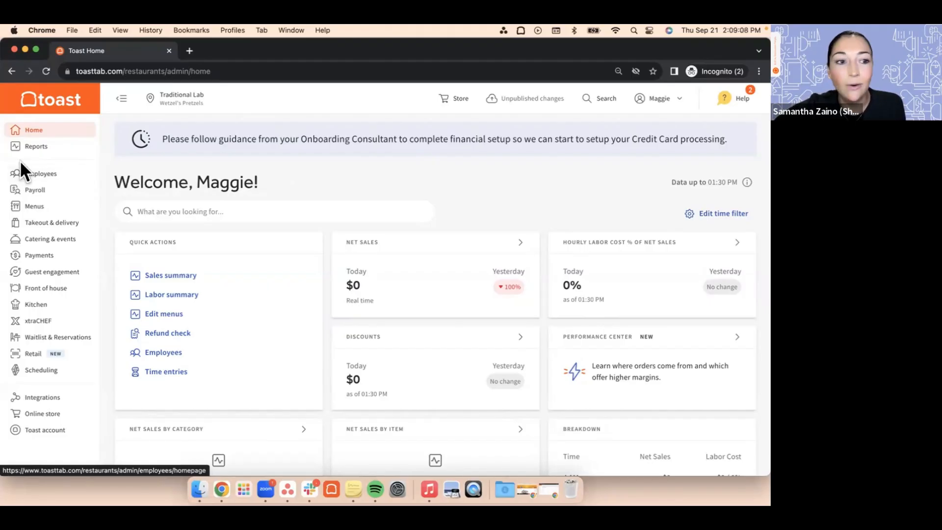
# Step: Open the Employees list from the employee management area
pyautogui.click(64, 184)
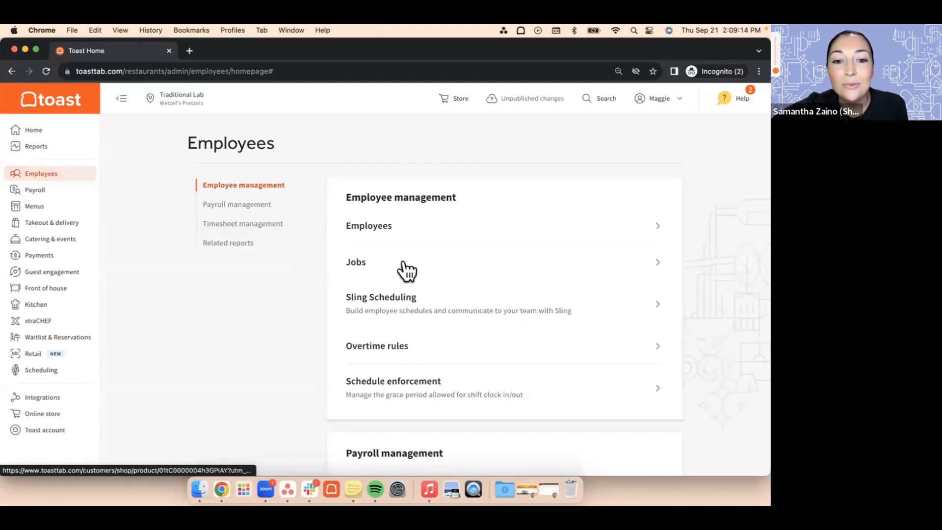
pyautogui.click(377, 231)
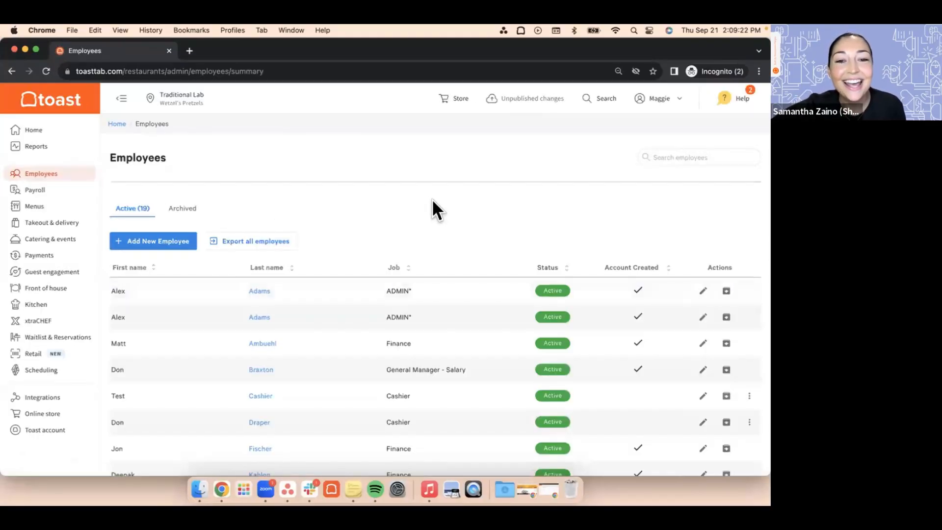
# Step: Look through the active employees, checking their jobs, status, contact details and which ones have an account created
pyautogui.scroll(-2, 432, 200)
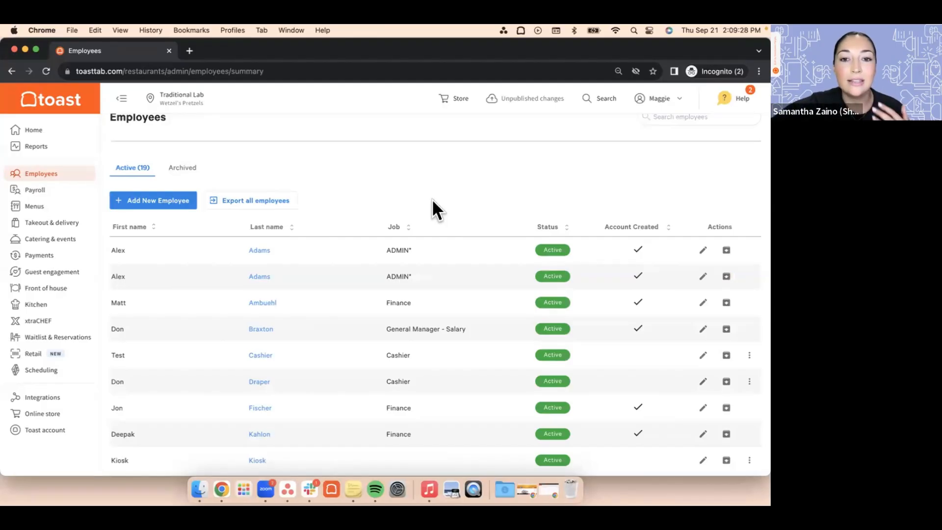
pyautogui.scroll(2, 432, 198)
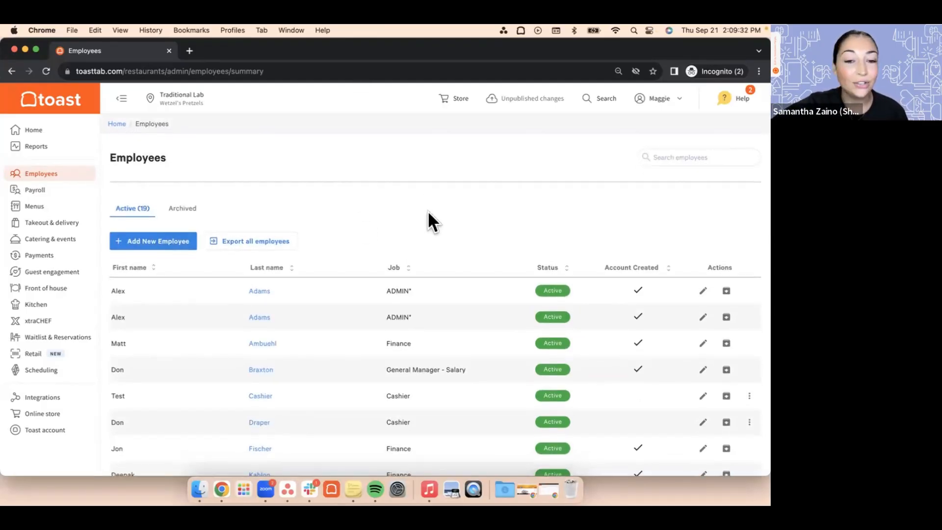
pyautogui.scroll(-4, 458, 357)
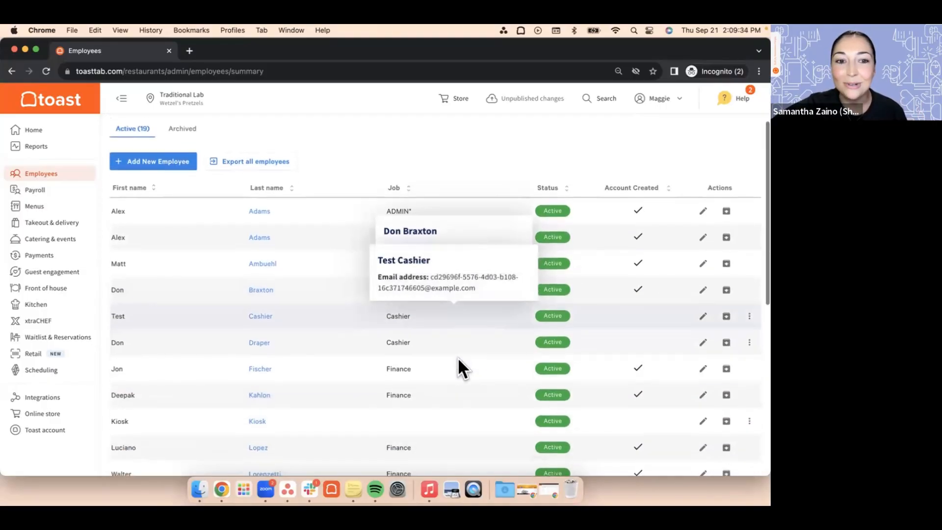
pyautogui.scroll(4, 467, 225)
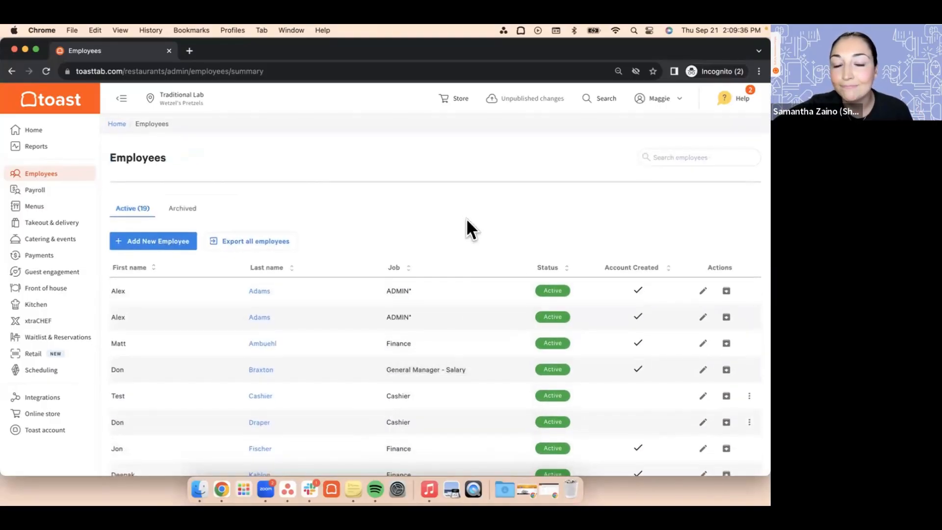
pyautogui.scroll(-2, 467, 221)
pyautogui.scroll(-5, 476, 290)
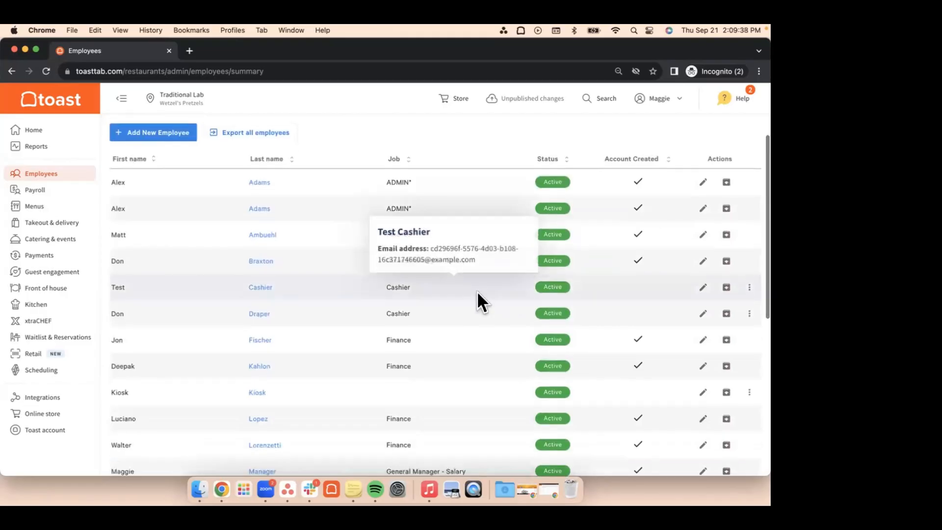
pyautogui.scroll(-2, 477, 291)
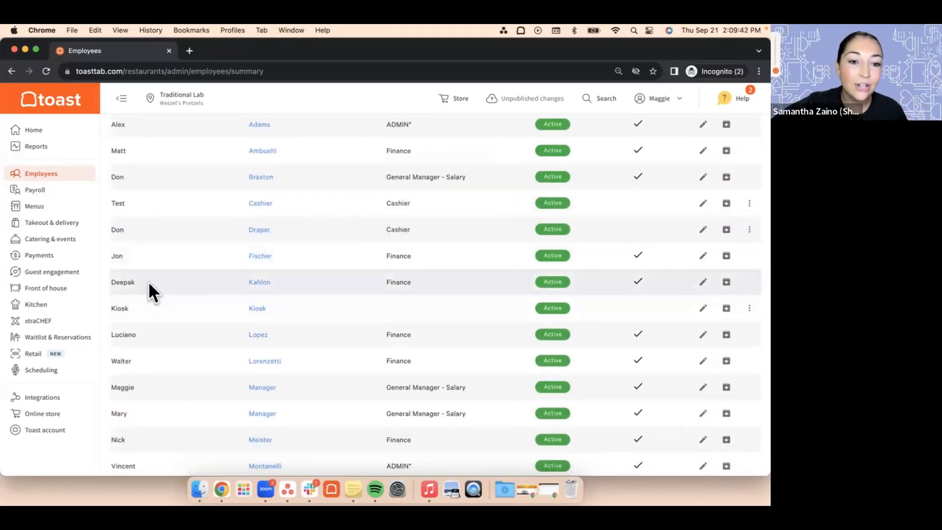
pyautogui.moveTo(276, 289)
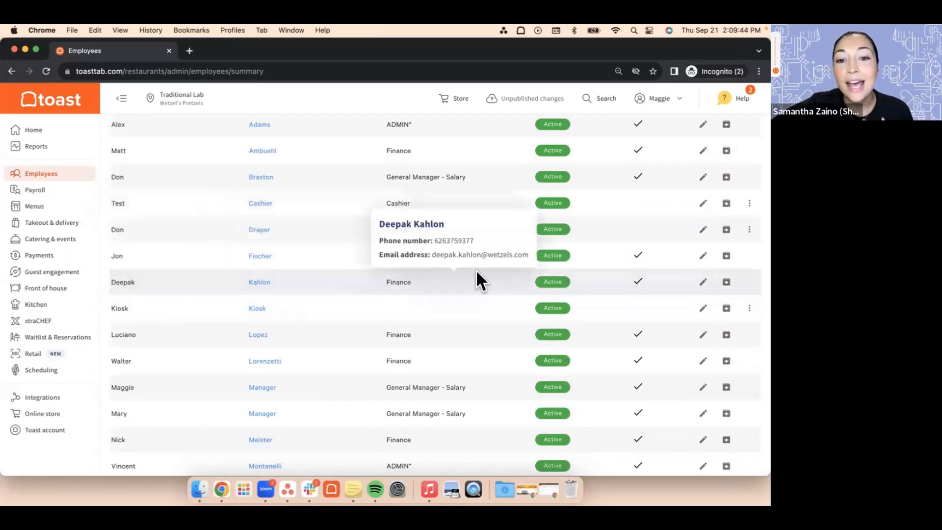
pyautogui.scroll(-5, 465, 287)
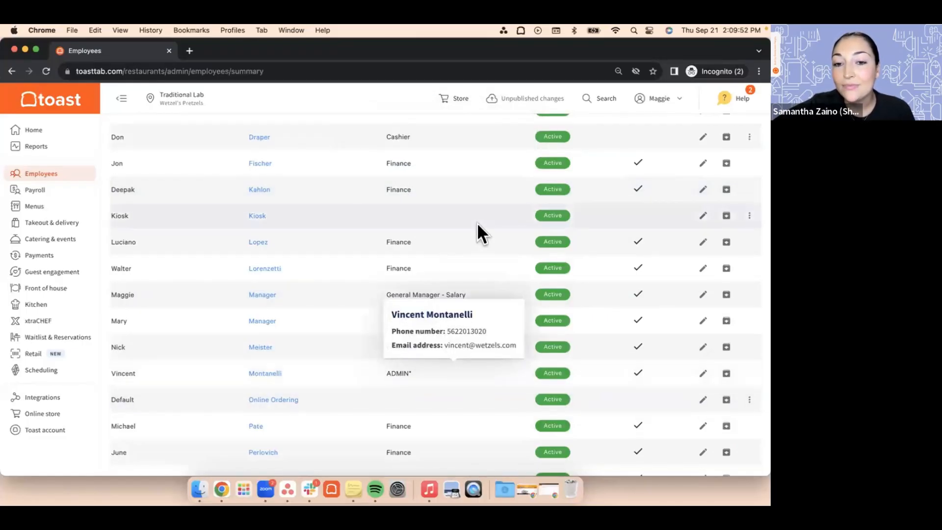
pyautogui.scroll(6, 476, 222)
pyautogui.scroll(3, 477, 223)
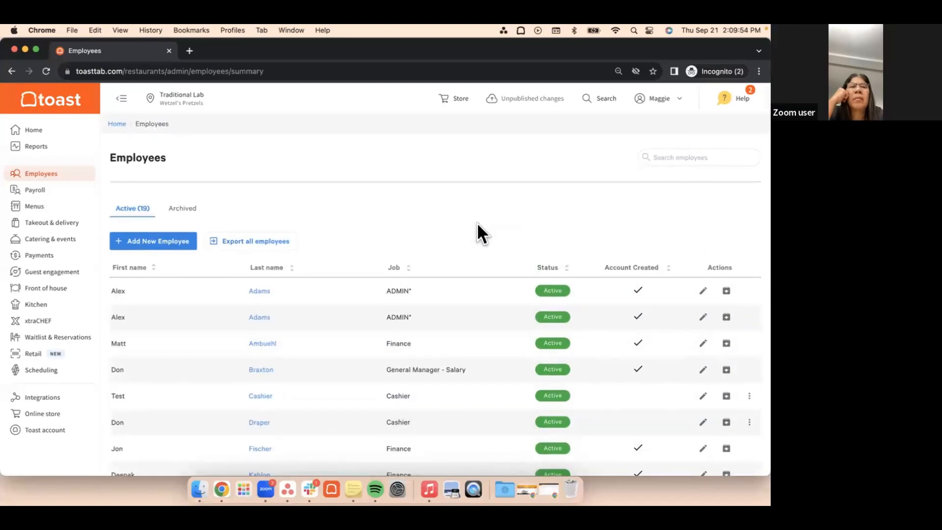
pyautogui.scroll(-3, 477, 222)
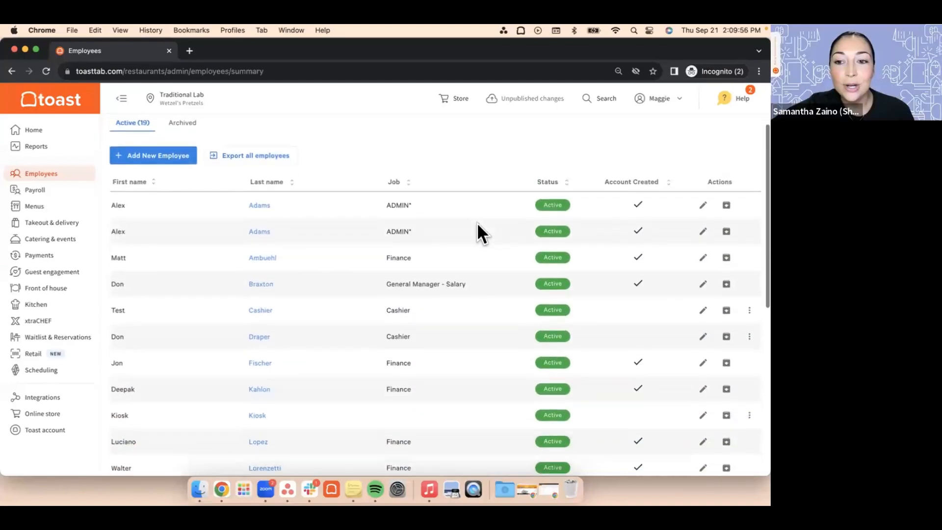
pyautogui.scroll(-1, 477, 222)
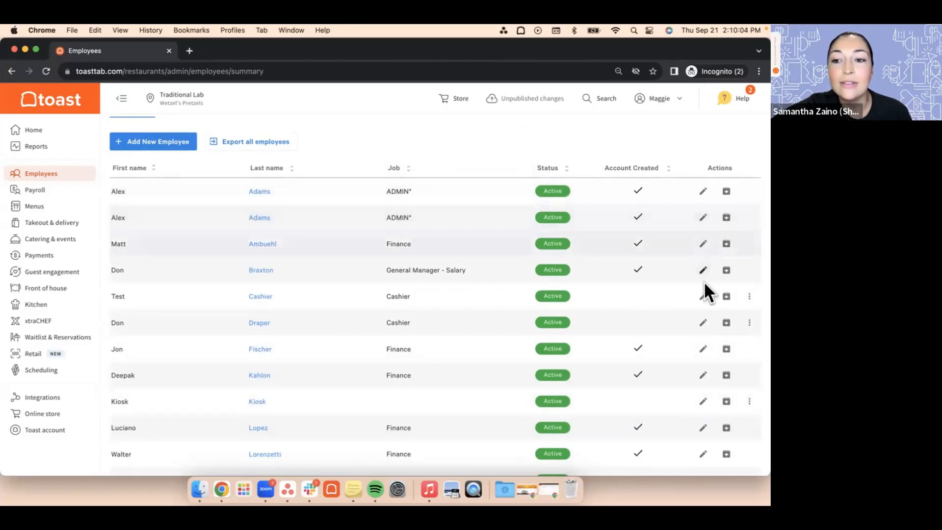
# Step: Edit the signed-in general manager's employee record and assign the Cashier job in addition to General Manager - Salary
pyautogui.scroll(-5, 659, 363)
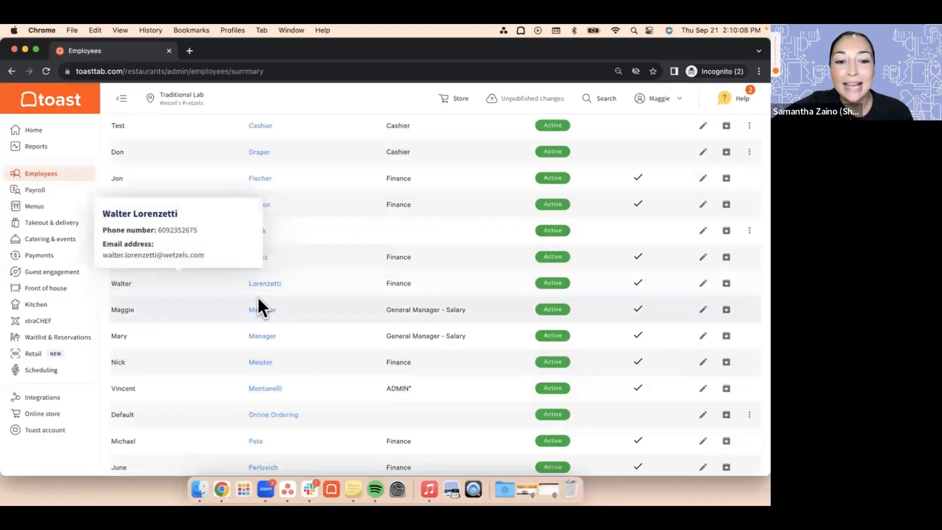
pyautogui.click(702, 309)
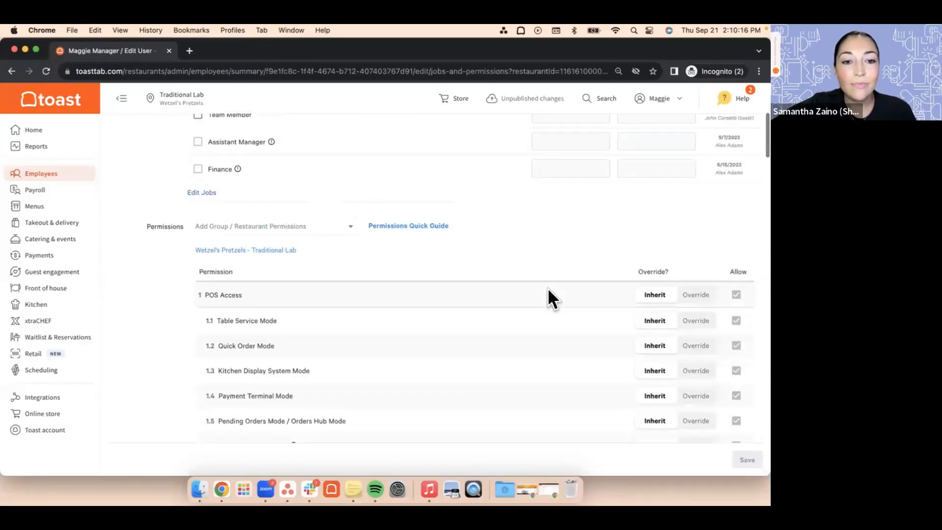
pyautogui.scroll(5, 547, 288)
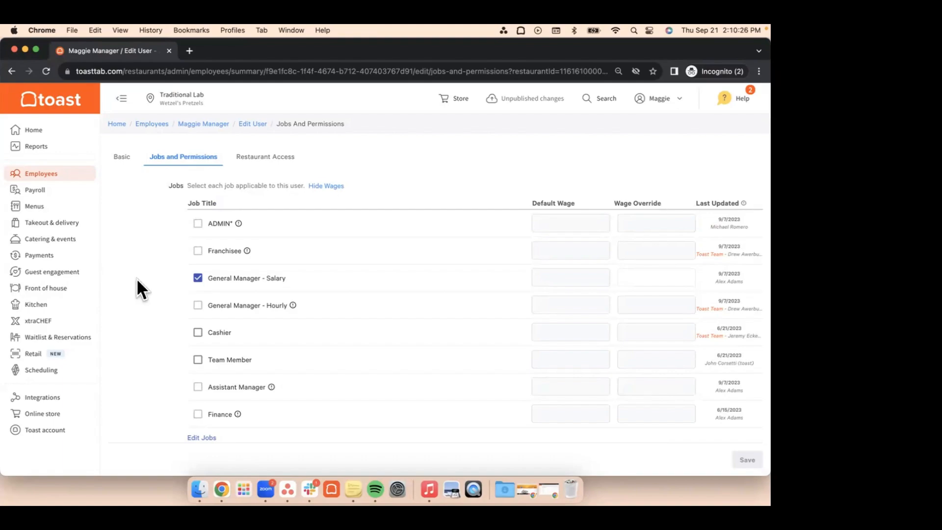
pyautogui.scroll(-2, 136, 277)
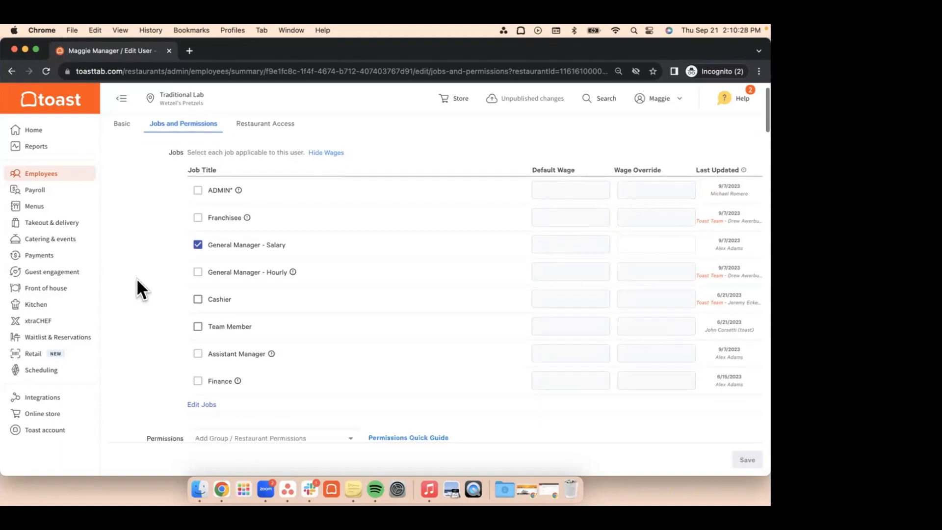
pyautogui.click(198, 293)
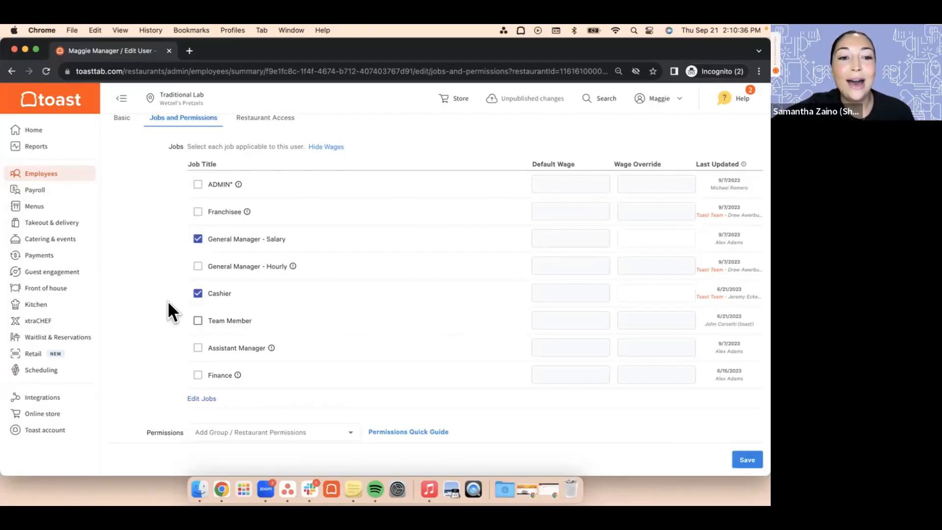
# Step: Review the available job titles, the assigned jobs and the wage columns for this employee
pyautogui.scroll(1, 166, 311)
pyautogui.scroll(-1, 231, 305)
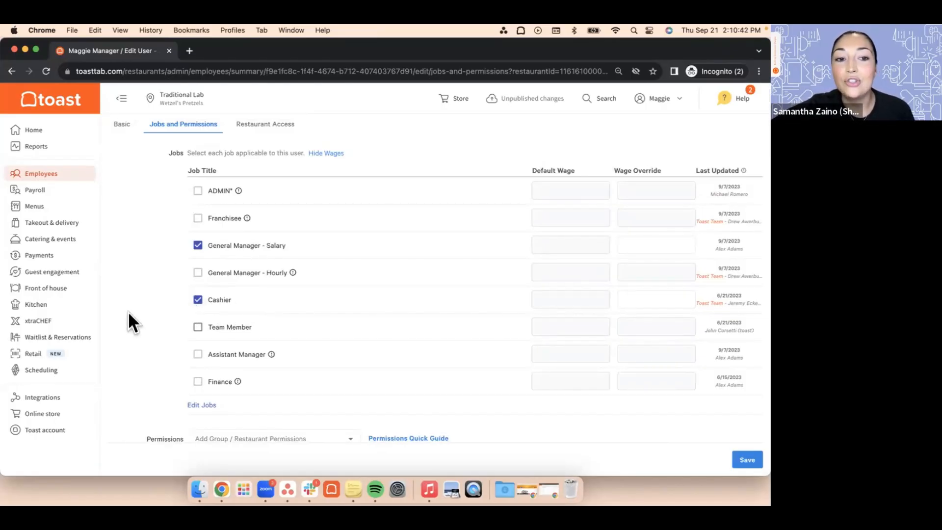
pyautogui.scroll(-2, 128, 311)
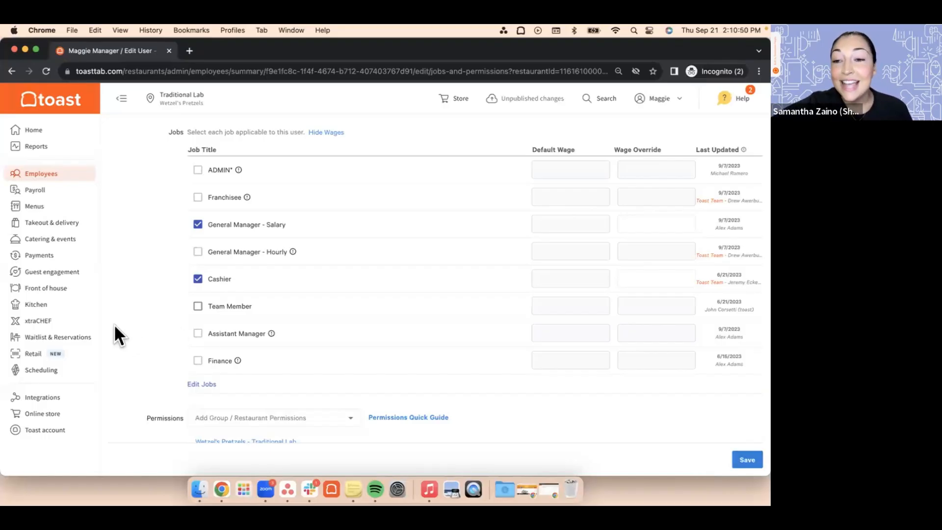
pyautogui.scroll(-1, 115, 325)
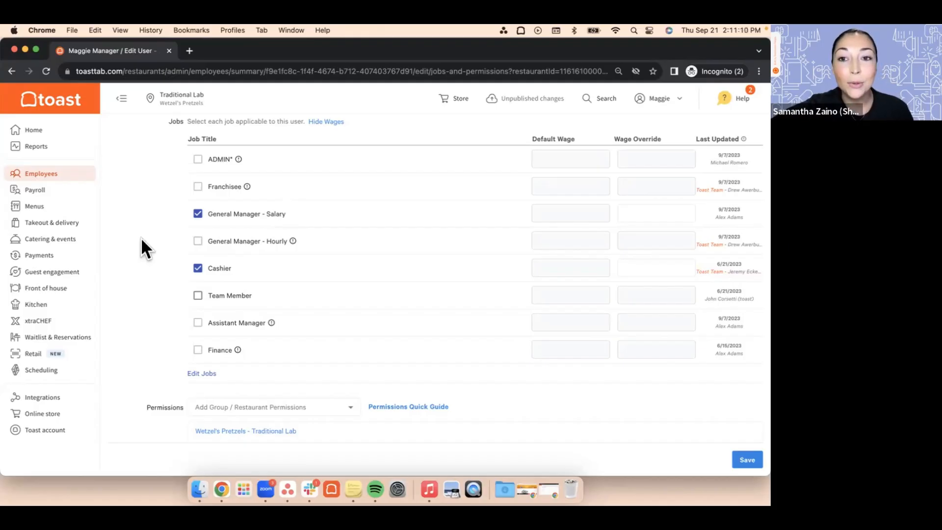
pyautogui.scroll(-1, 140, 237)
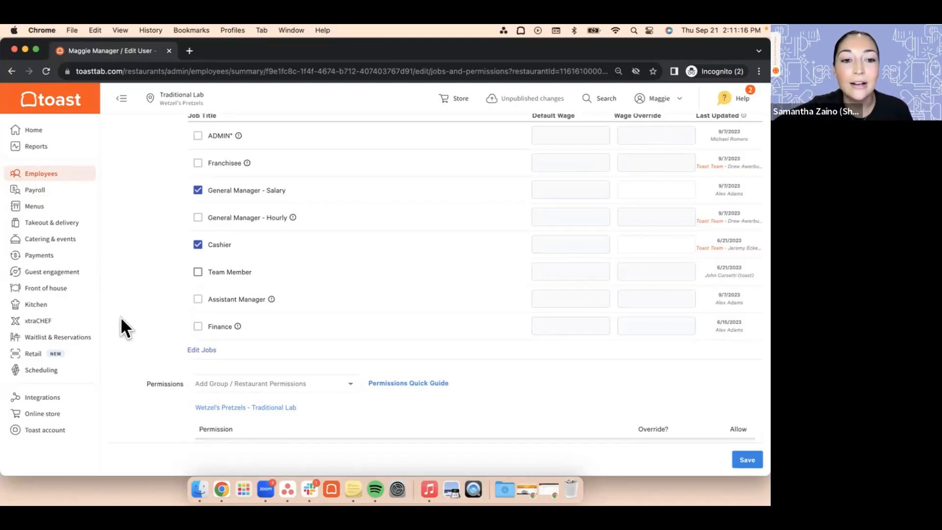
pyautogui.scroll(-1, 121, 318)
pyautogui.scroll(2, 121, 317)
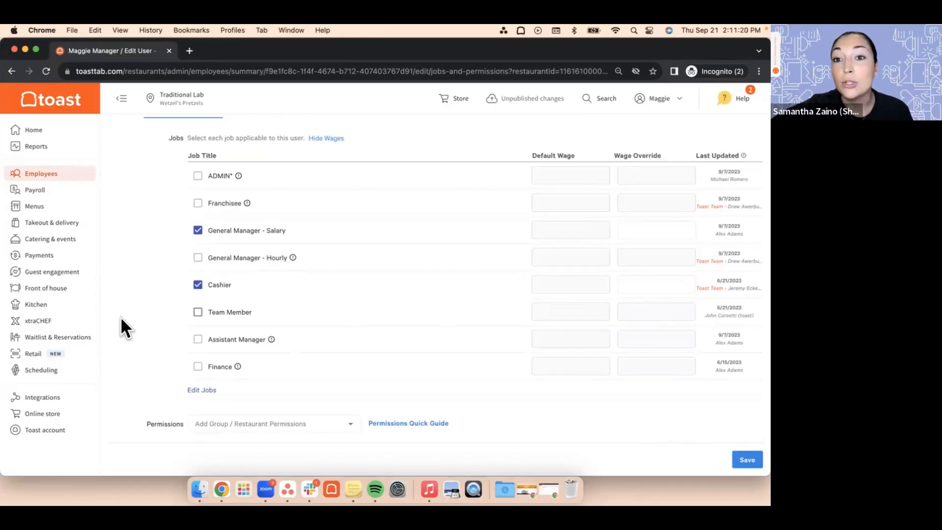
pyautogui.scroll(-5, 122, 318)
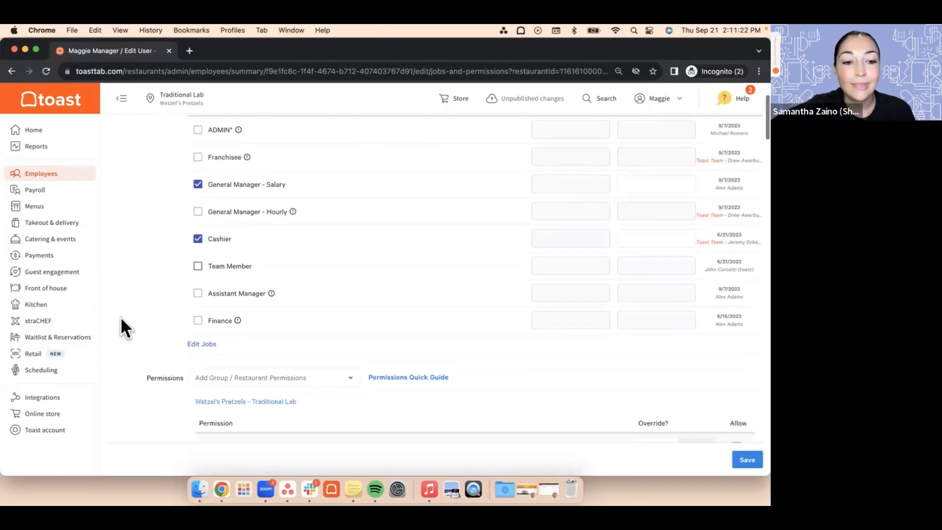
# Step: Examine the employee's inherited permissions under POS Access, Delivery Access and Manager
pyautogui.scroll(-3, 121, 319)
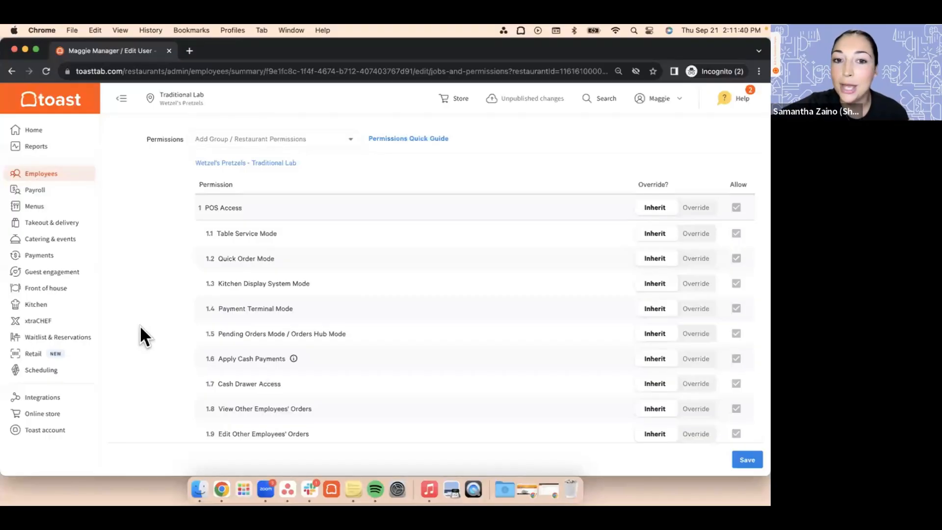
pyautogui.scroll(-3, 140, 325)
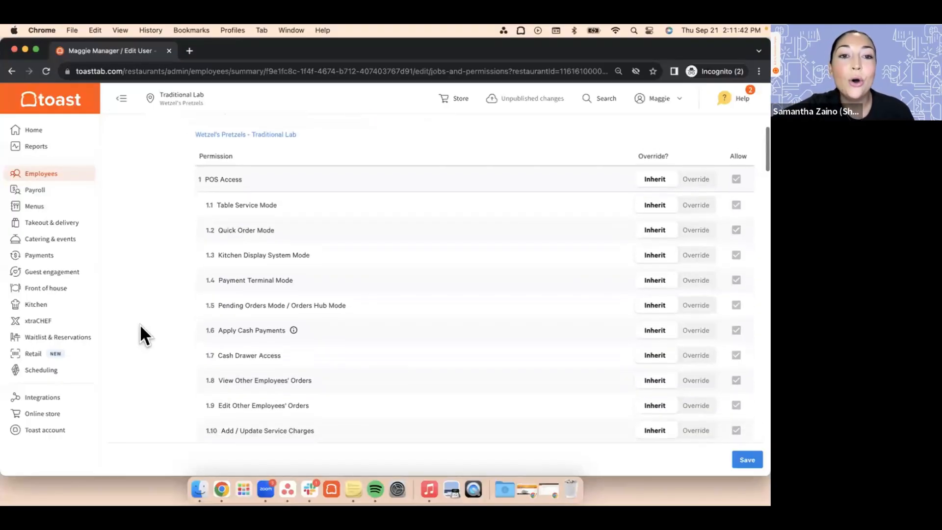
pyautogui.scroll(-1, 140, 324)
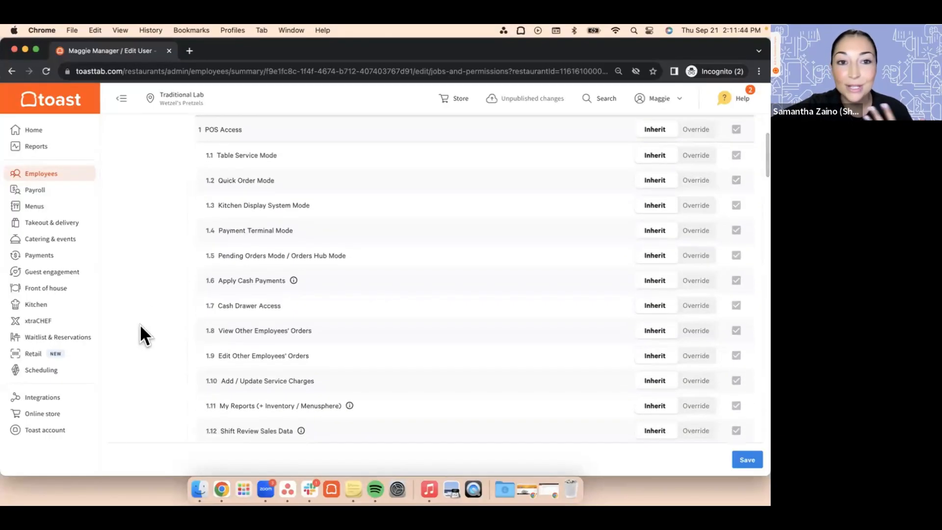
pyautogui.scroll(-1, 139, 324)
pyautogui.scroll(-2, 140, 324)
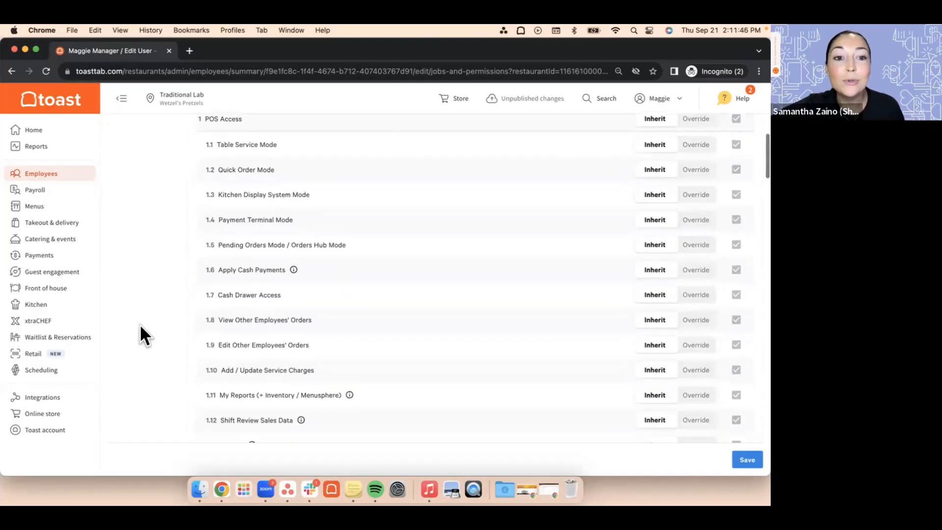
pyautogui.scroll(-5, 140, 324)
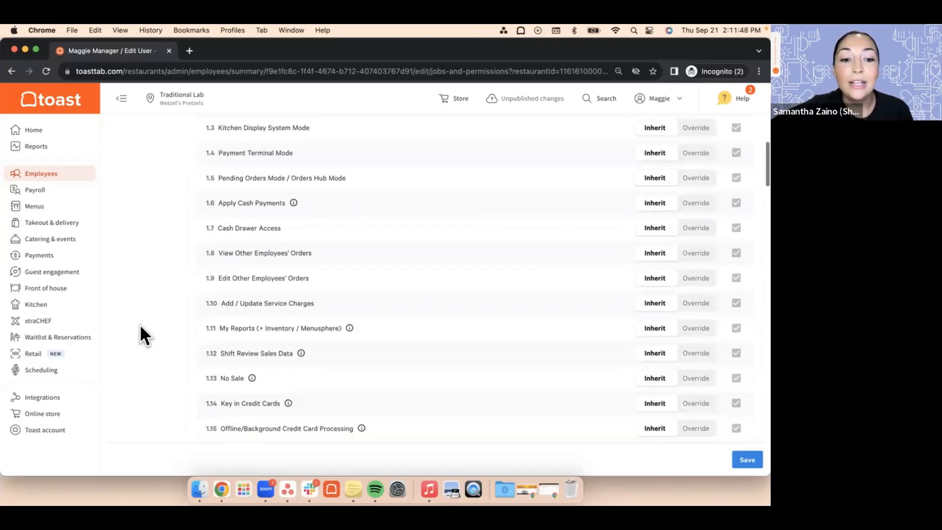
pyautogui.scroll(-3, 139, 323)
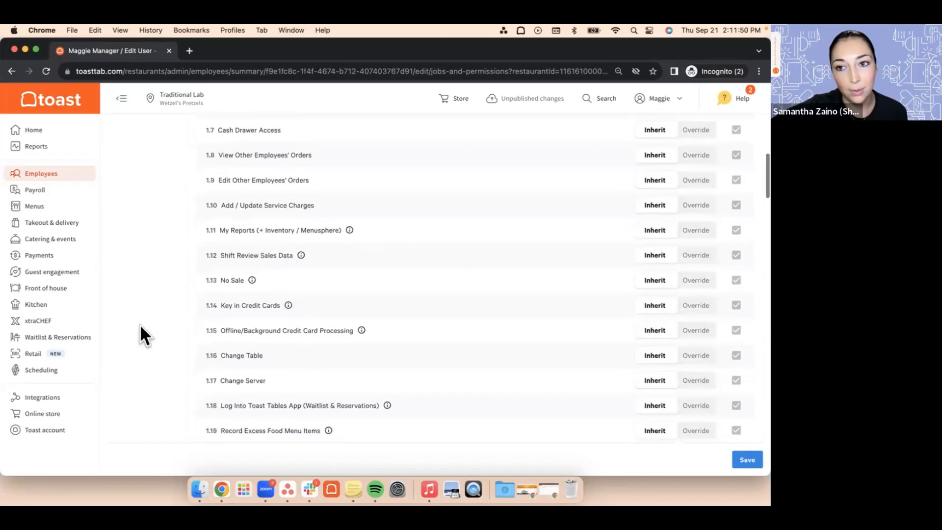
pyautogui.scroll(-6, 139, 323)
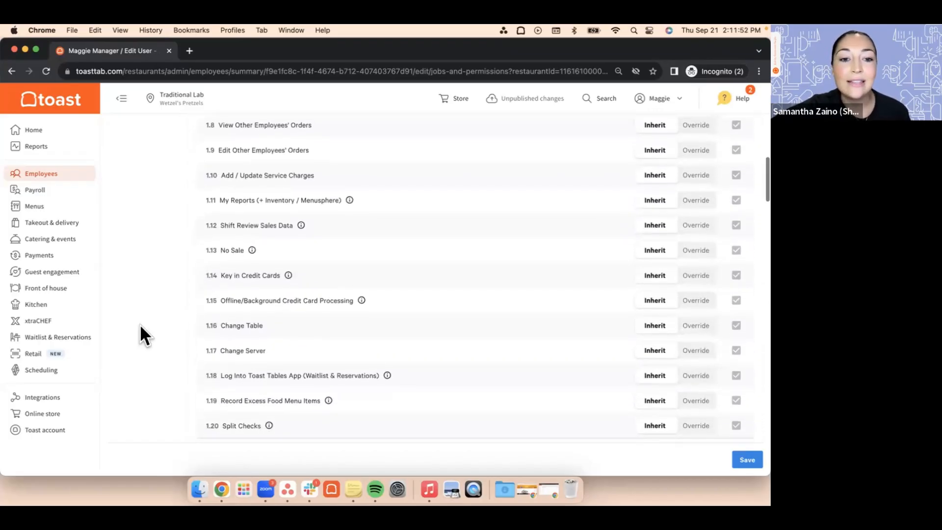
pyautogui.scroll(-13, 139, 324)
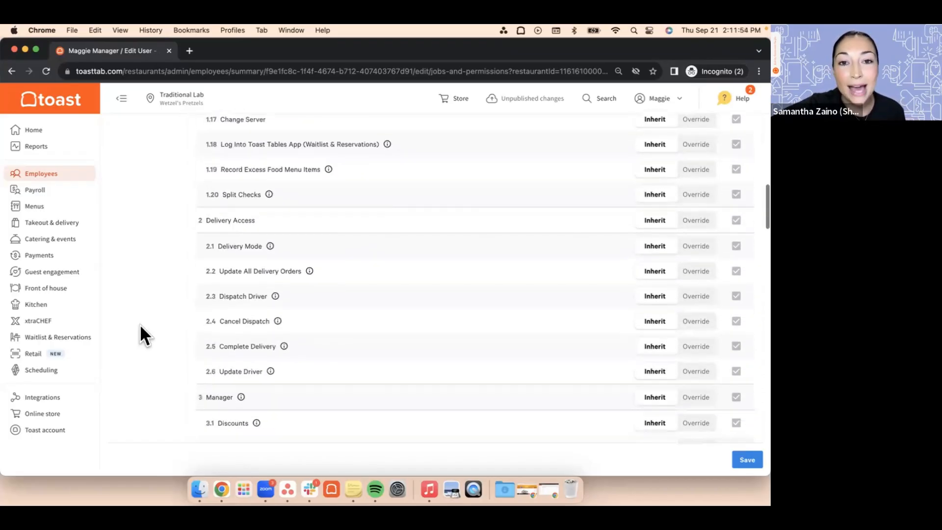
pyautogui.scroll(-6, 140, 324)
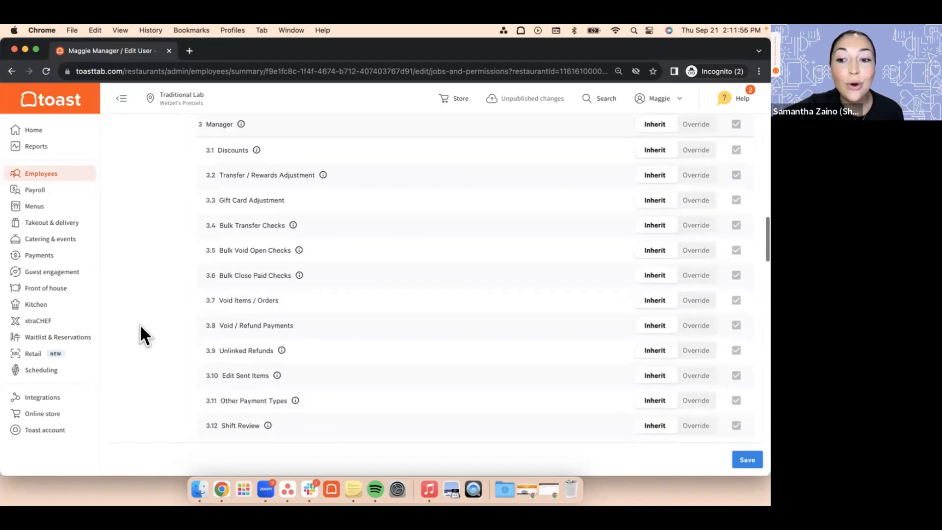
pyautogui.scroll(-3, 140, 323)
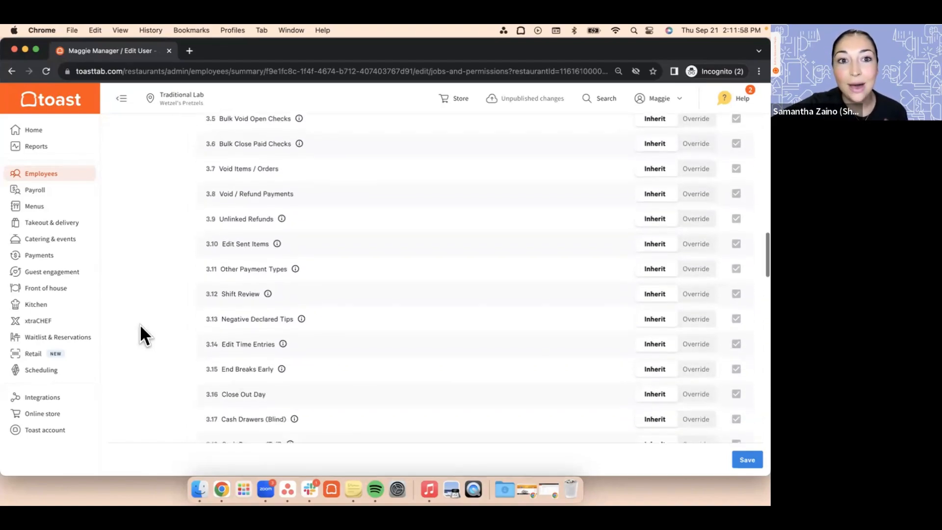
pyautogui.scroll(1, 140, 323)
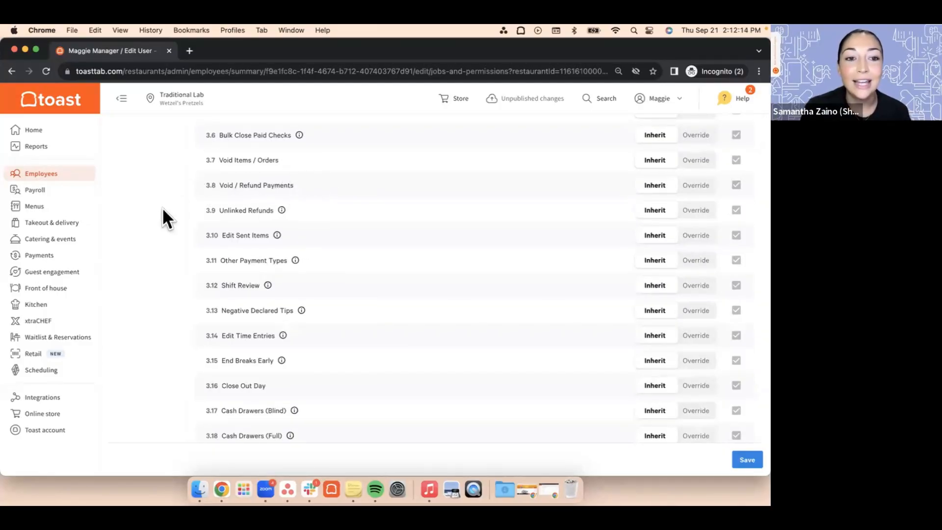
# Step: Override the employee's Void Items / Orders and Void / Refund Payments permissions without allowing them, and reset both to Inherit
pyautogui.scroll(1, 162, 207)
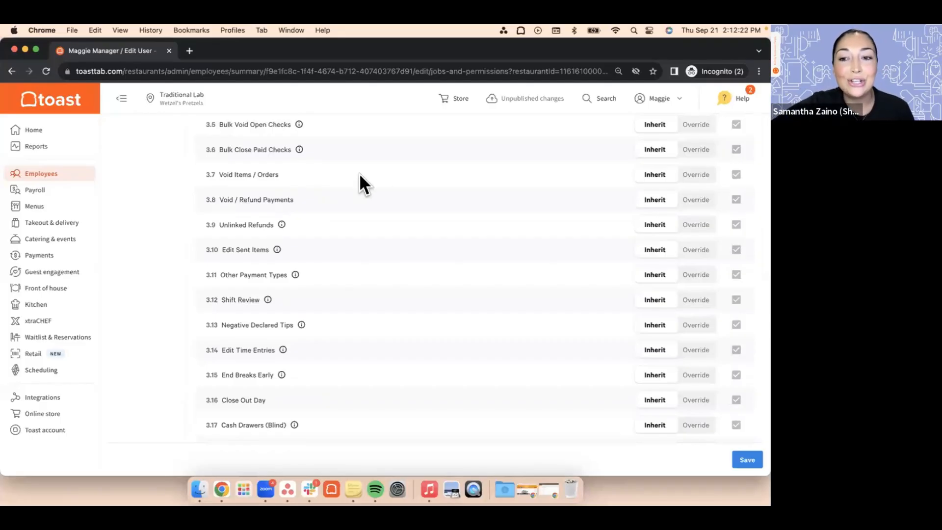
pyautogui.click(693, 176)
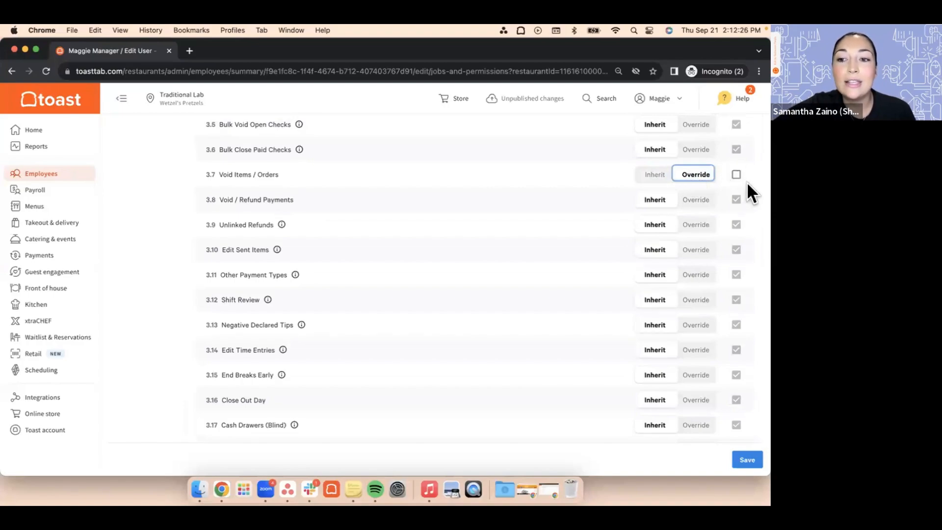
pyautogui.click(695, 200)
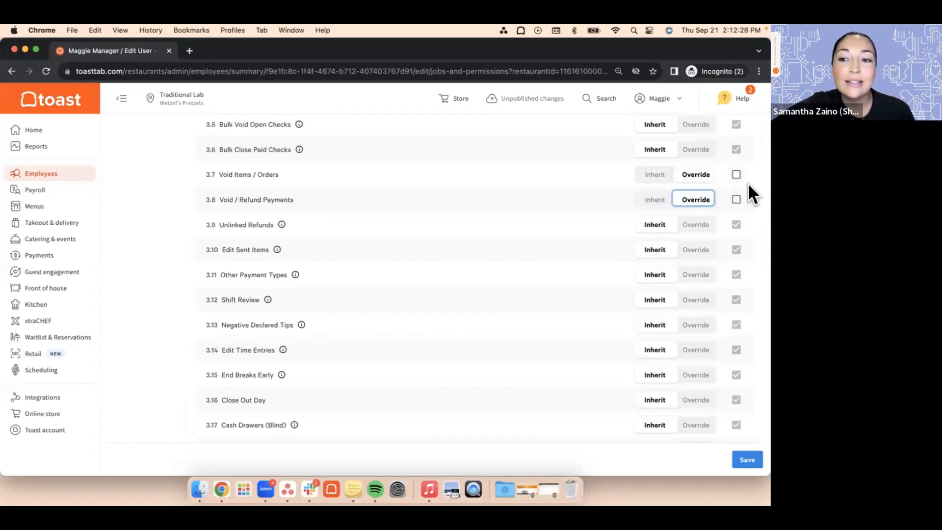
pyautogui.click(655, 175)
pyautogui.click(655, 200)
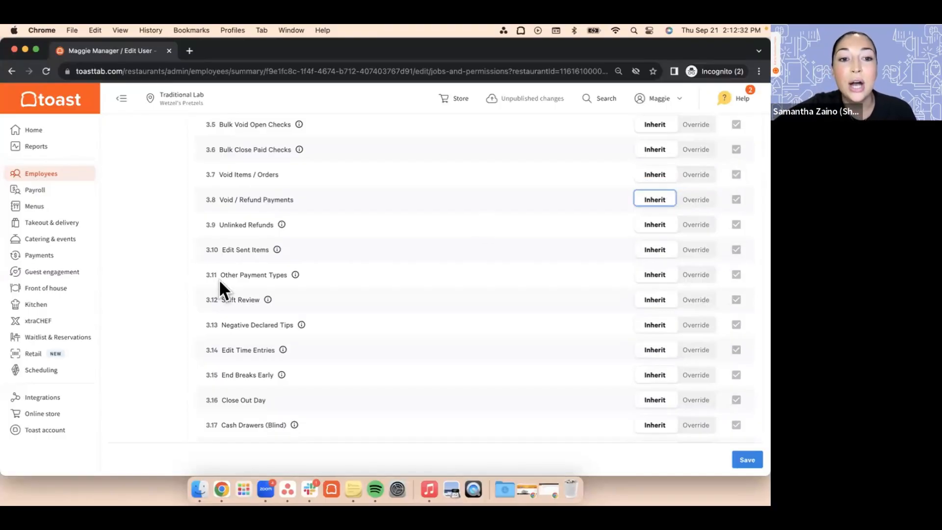
# Step: Look back through the employee's permission categories and display the Permissions Quick Guide
pyautogui.scroll(-10, 168, 293)
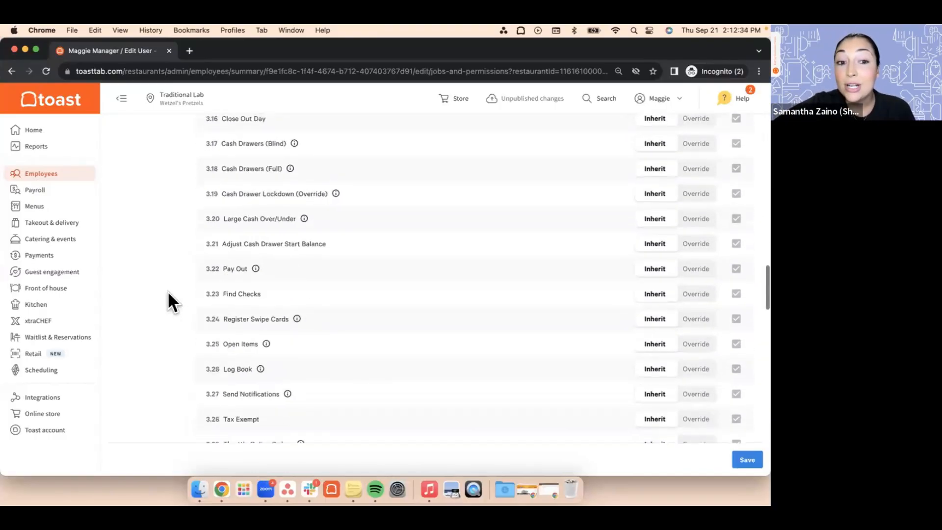
pyautogui.scroll(10, 167, 293)
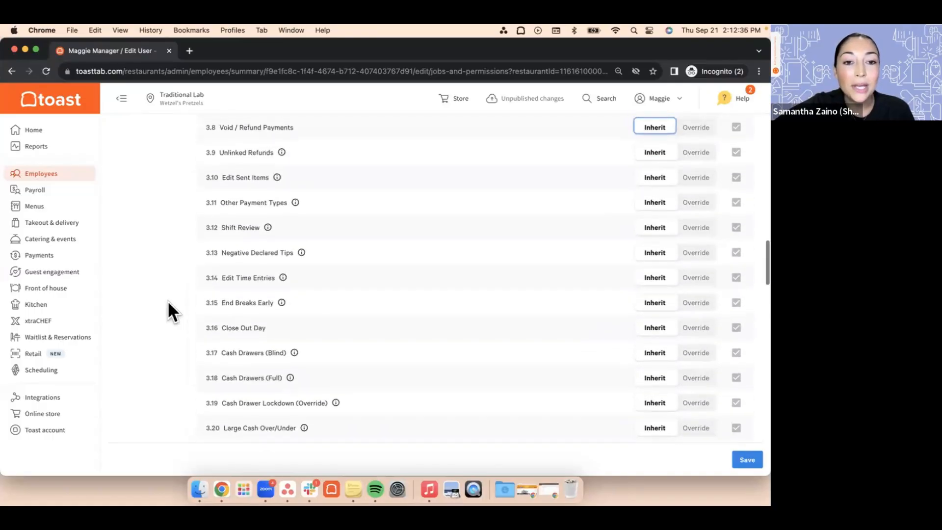
pyautogui.scroll(6, 168, 302)
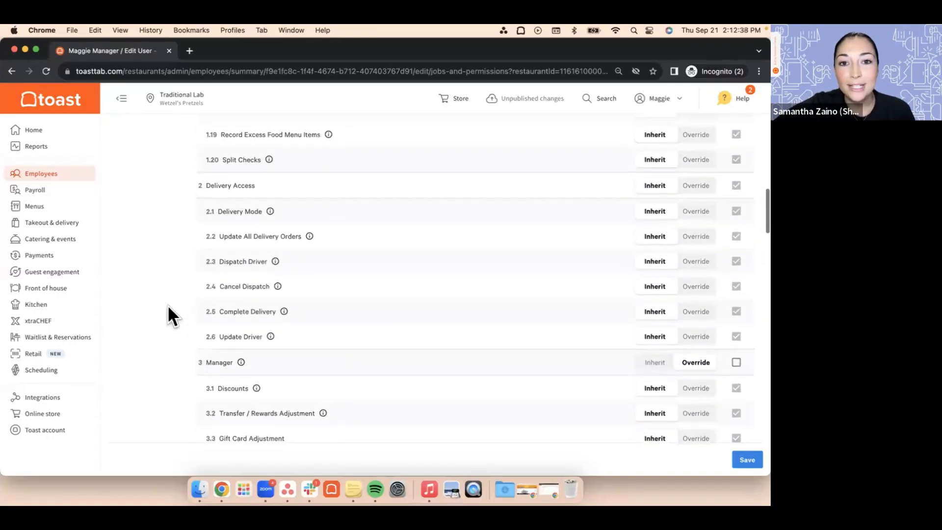
pyautogui.scroll(3, 168, 305)
pyautogui.scroll(3, 167, 305)
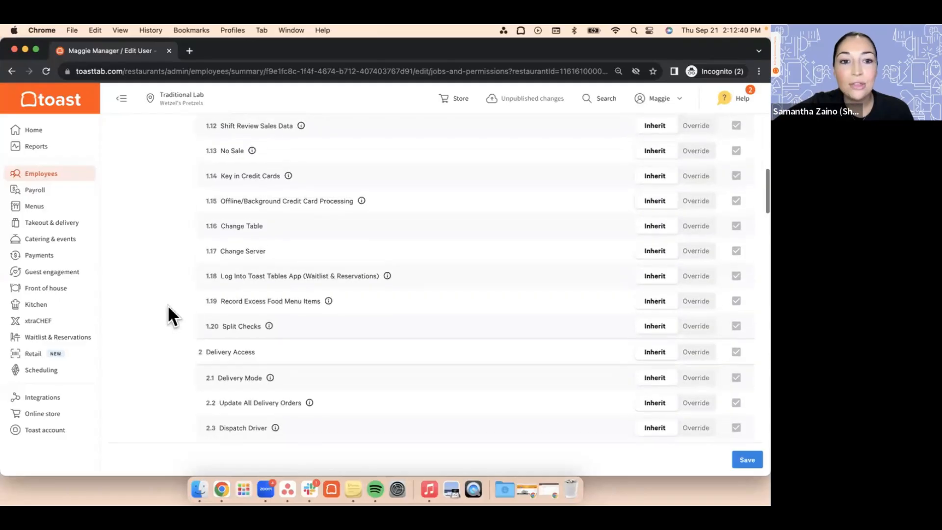
pyautogui.scroll(10, 167, 310)
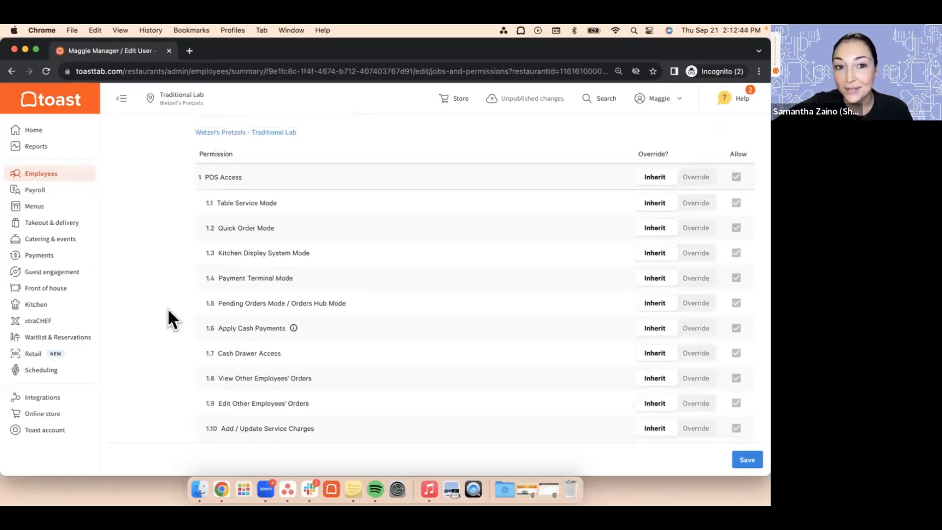
pyautogui.scroll(5, 167, 307)
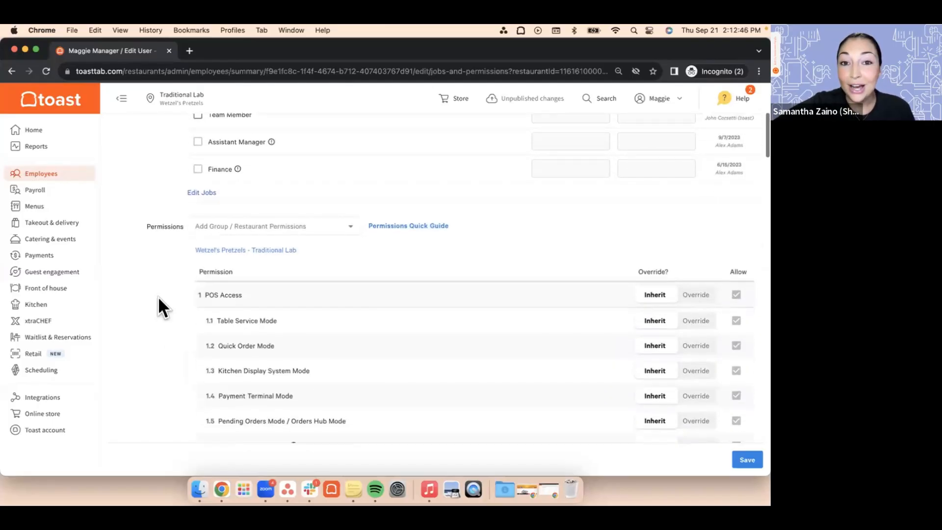
pyautogui.scroll(-1, 154, 299)
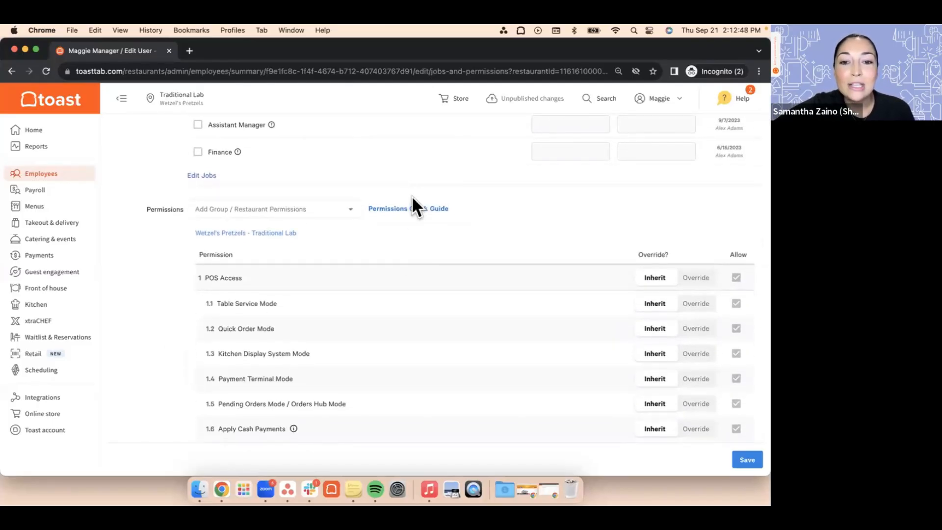
pyautogui.click(418, 210)
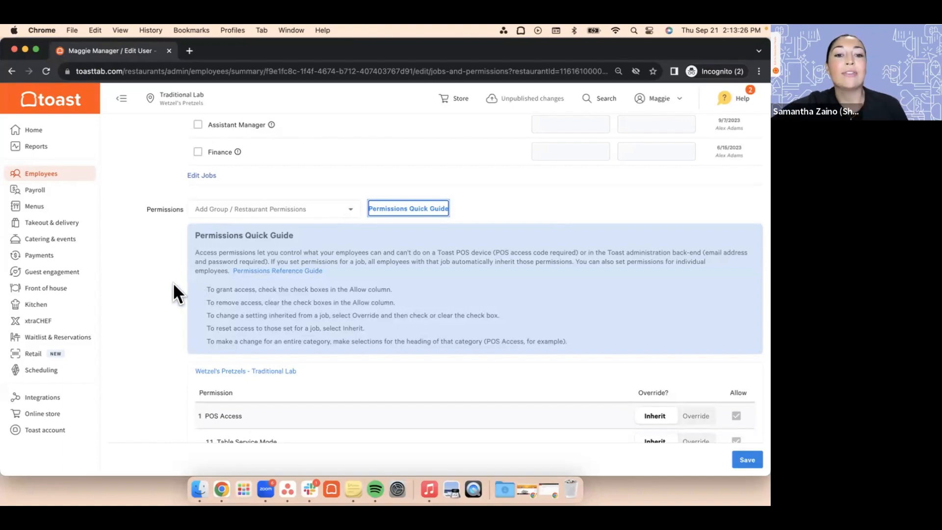
# Step: Try to leave Jobs and Permissions for the employee's basic details, cancelling to keep the unsaved job changes
pyautogui.scroll(5, 127, 277)
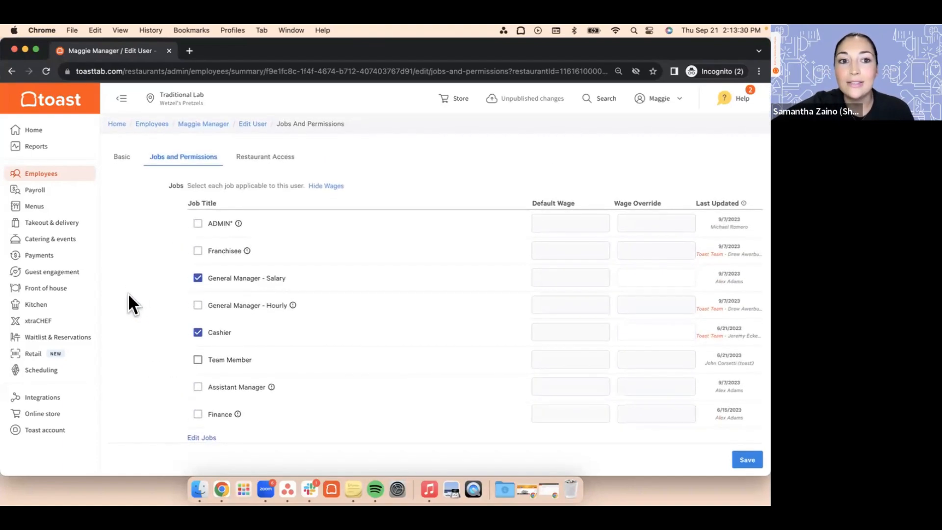
pyautogui.click(122, 157)
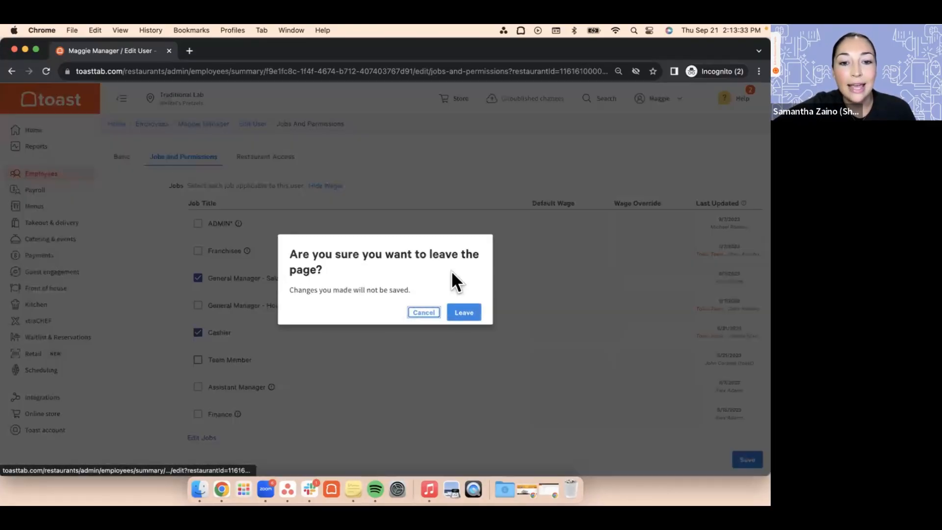
pyautogui.click(427, 314)
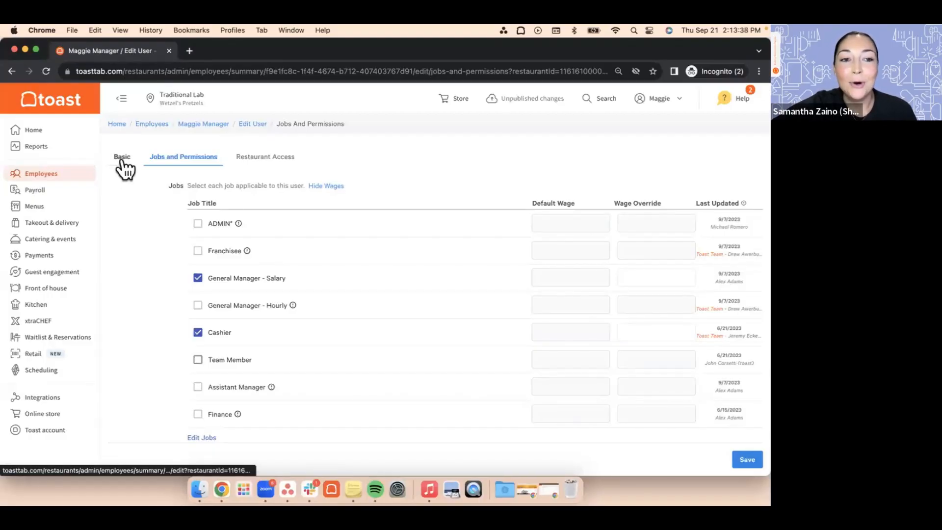
pyautogui.click(122, 158)
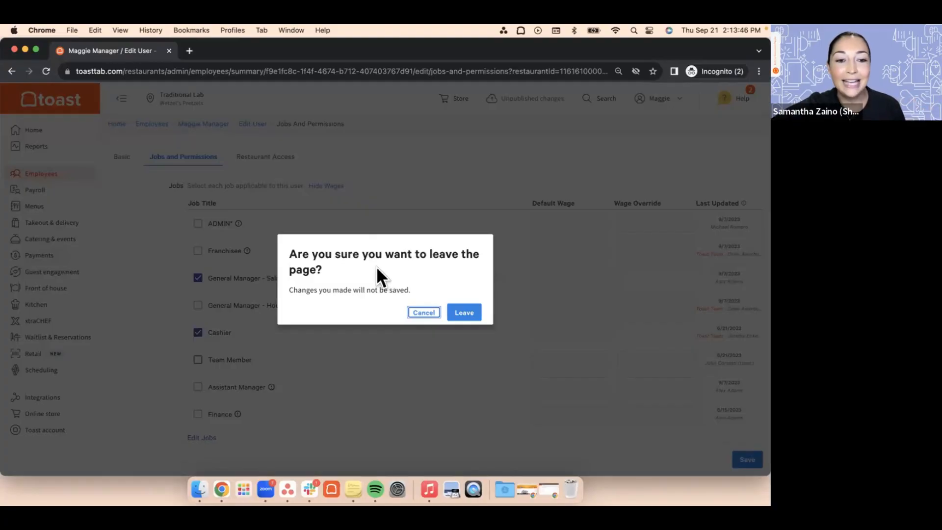
pyautogui.click(425, 312)
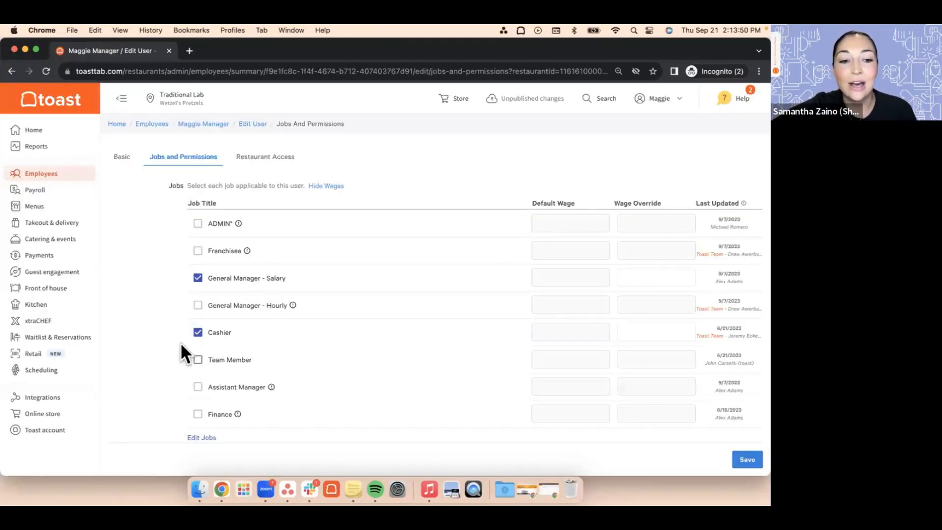
# Step: Unassign the Cashier job and switch to the employee's basic details, leaving without saving the job changes
pyautogui.click(198, 333)
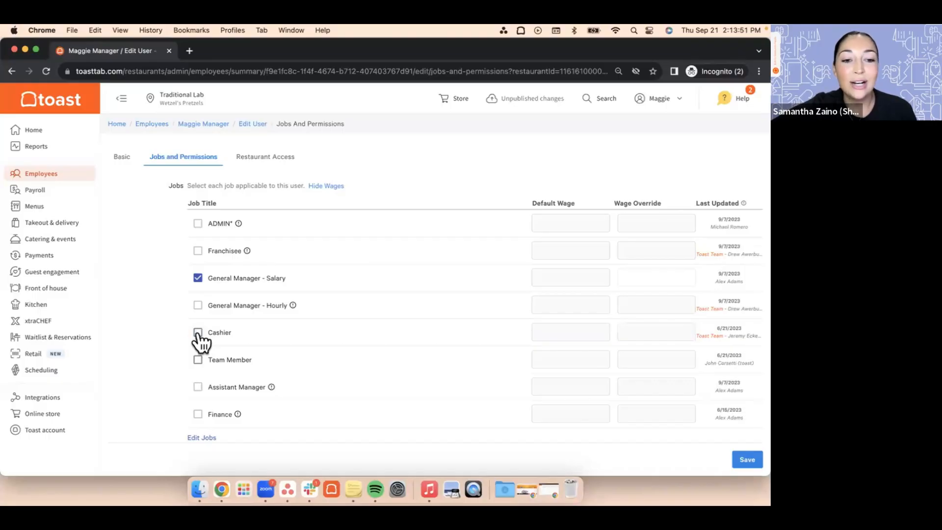
pyautogui.click(120, 158)
pyautogui.click(461, 314)
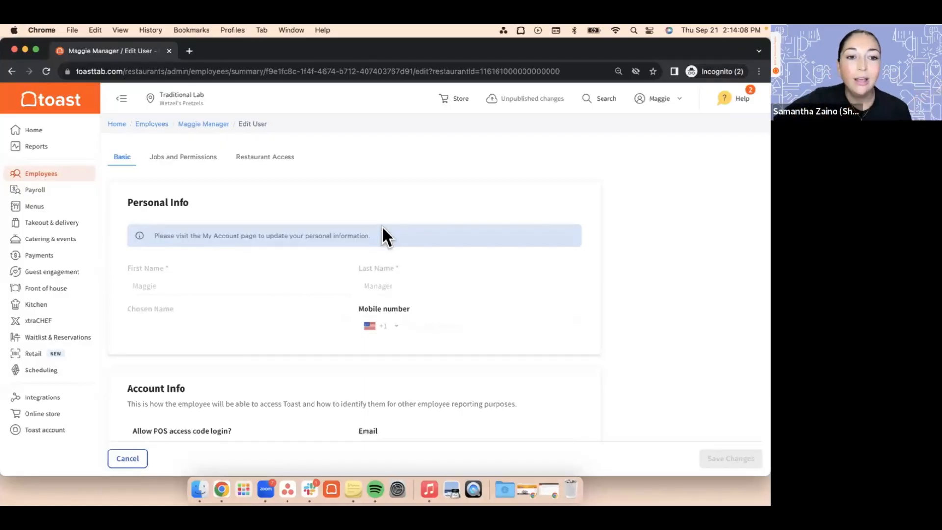
# Step: Review the employee's Personal Info and Account Info, including the POS access code login, email and employee ID fields
pyautogui.scroll(-3, 503, 311)
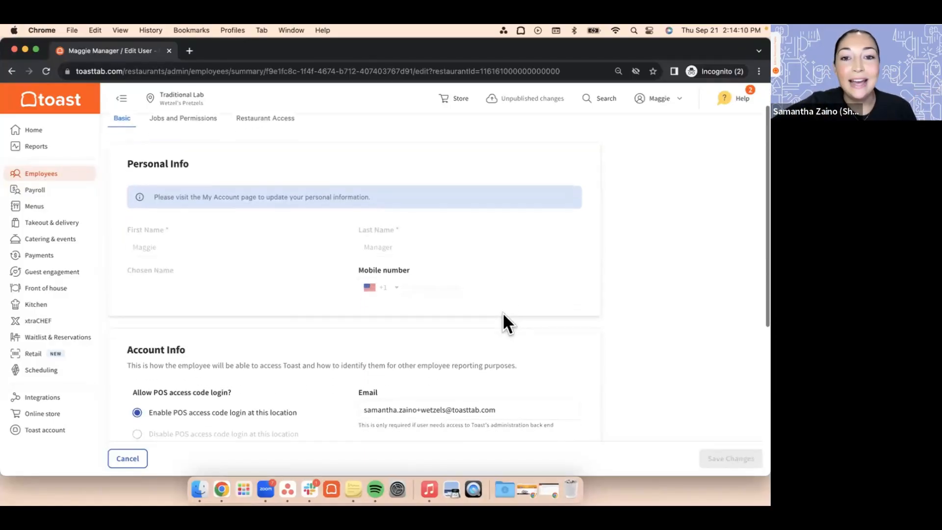
pyautogui.scroll(-5, 503, 314)
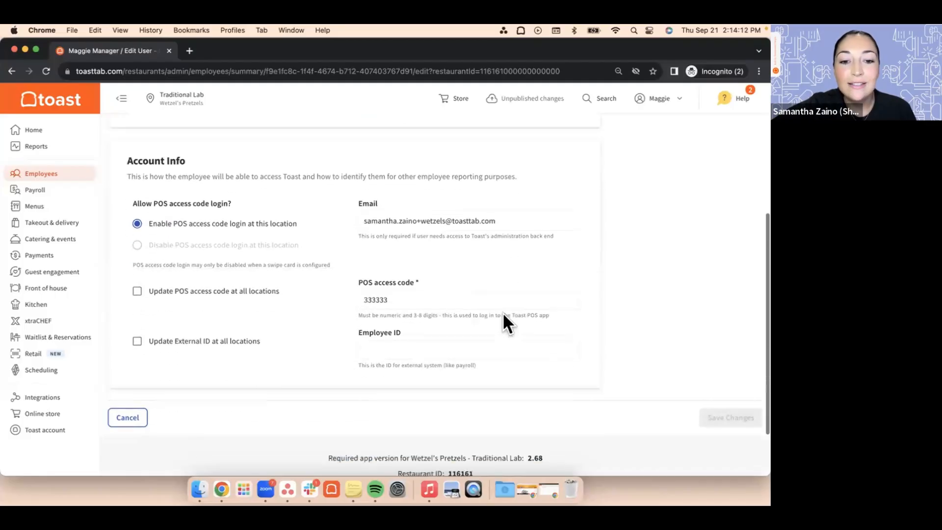
pyautogui.scroll(7, 502, 317)
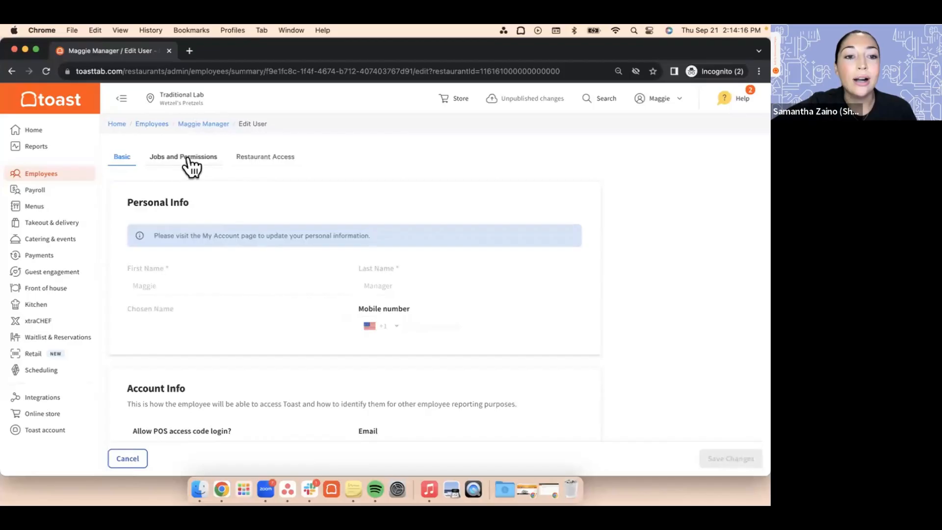
# Step: Examine the employee's Restaurant Access, looking through the accessible locations in the Wetzel's Pretzels Group
pyautogui.click(190, 158)
pyautogui.click(258, 159)
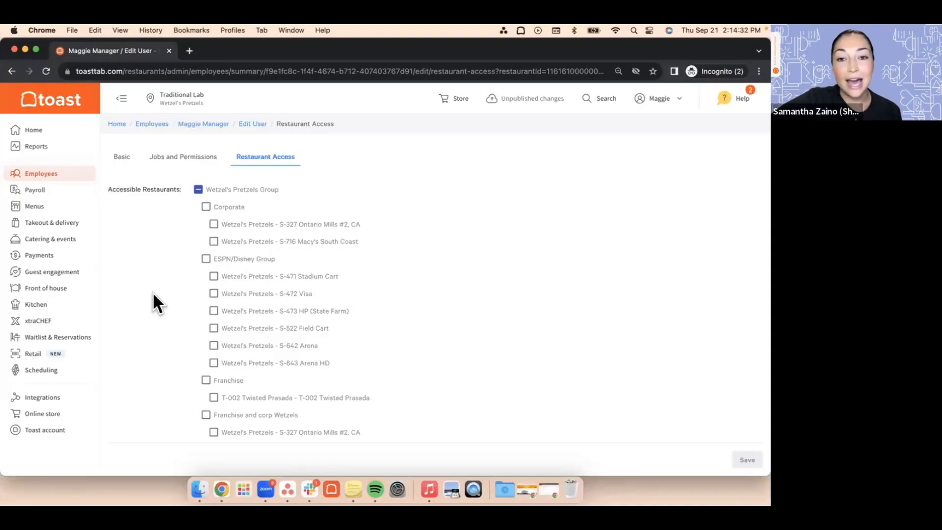
pyautogui.scroll(-2, 152, 292)
pyautogui.scroll(2, 152, 292)
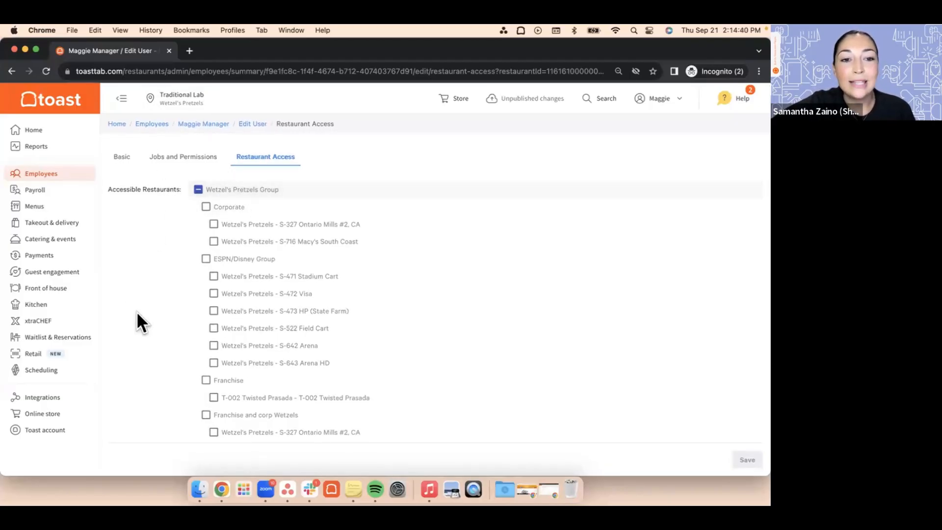
pyautogui.scroll(-6, 149, 308)
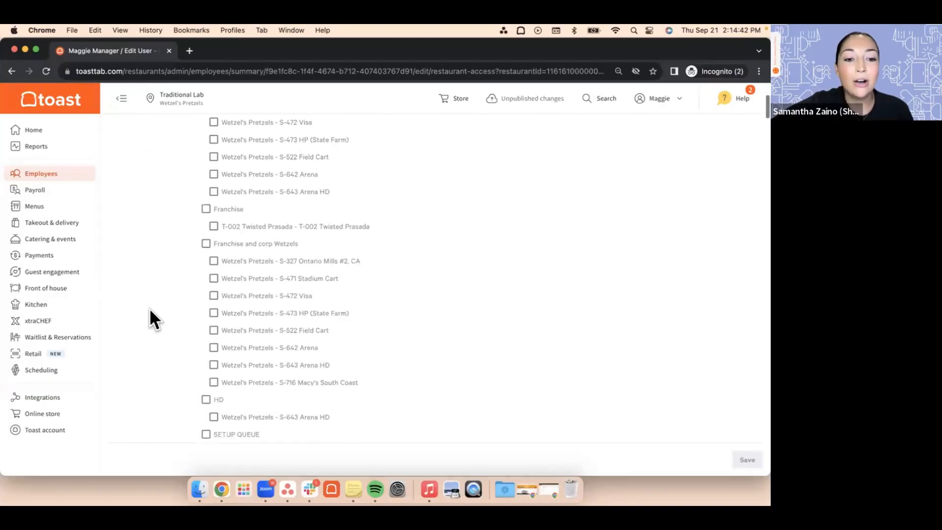
pyautogui.scroll(6, 149, 307)
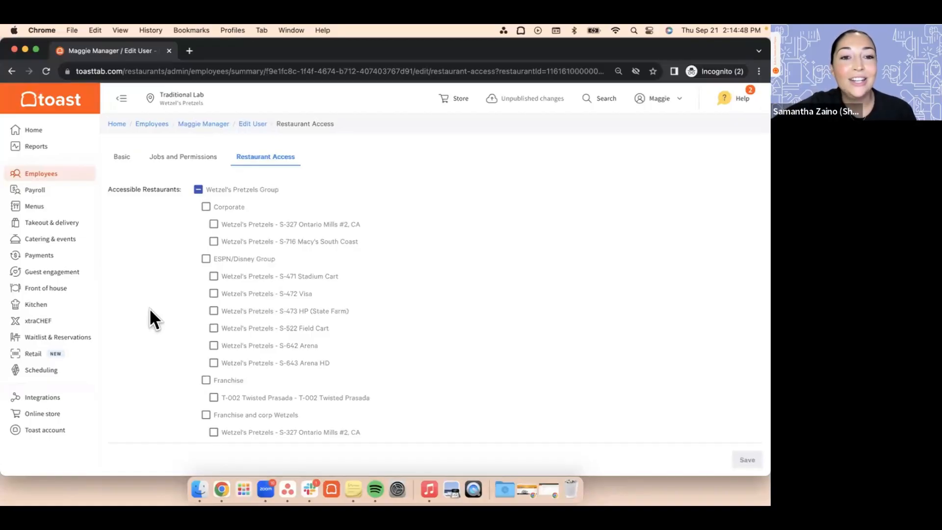
pyautogui.scroll(1, 157, 271)
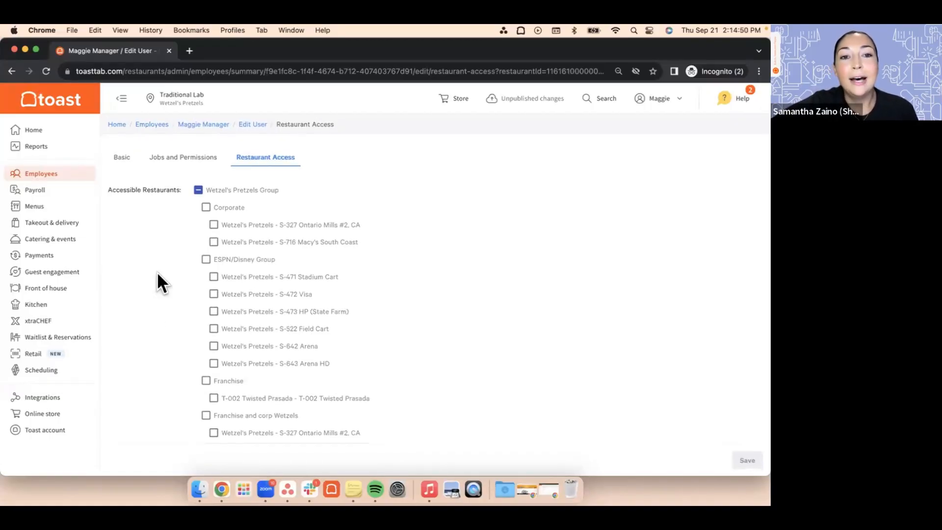
pyautogui.click(252, 126)
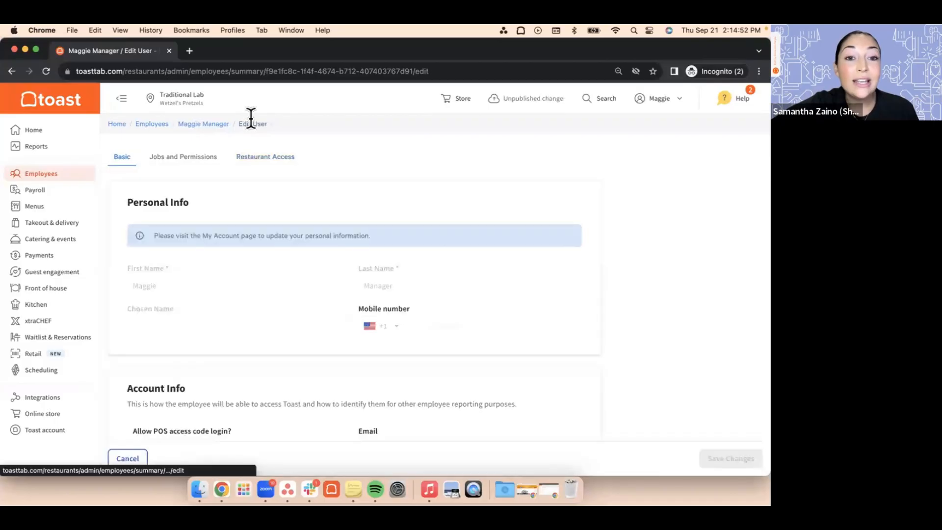
pyautogui.click(201, 125)
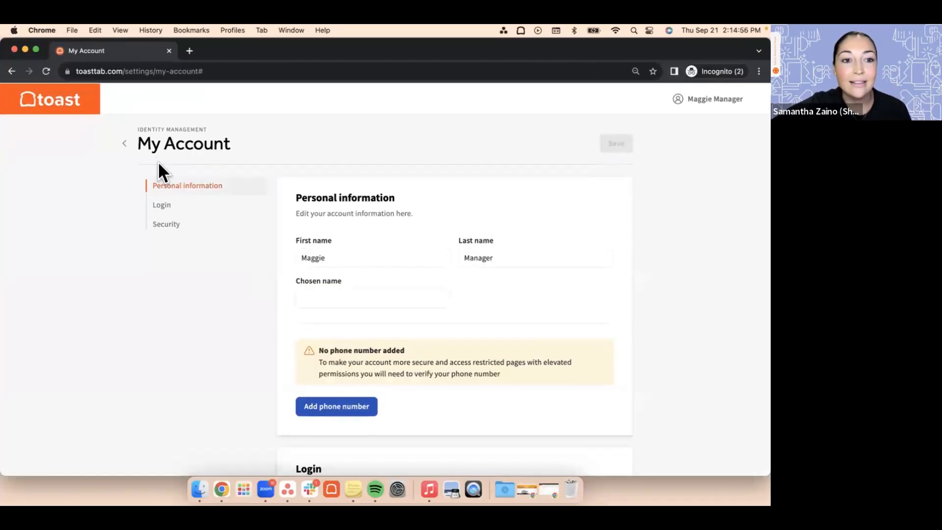
pyautogui.click(124, 143)
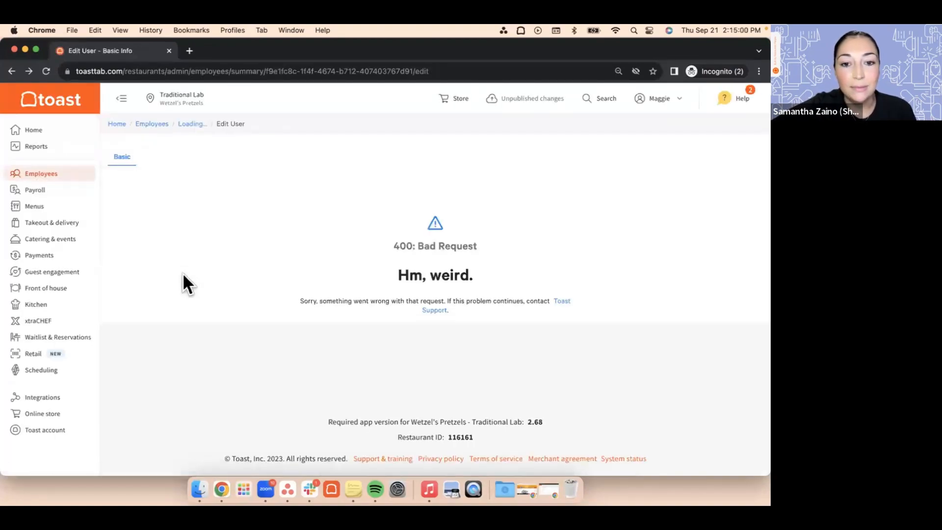
# Step: Return to the active employee list and open a blank Add new employee form
pyautogui.click(43, 176)
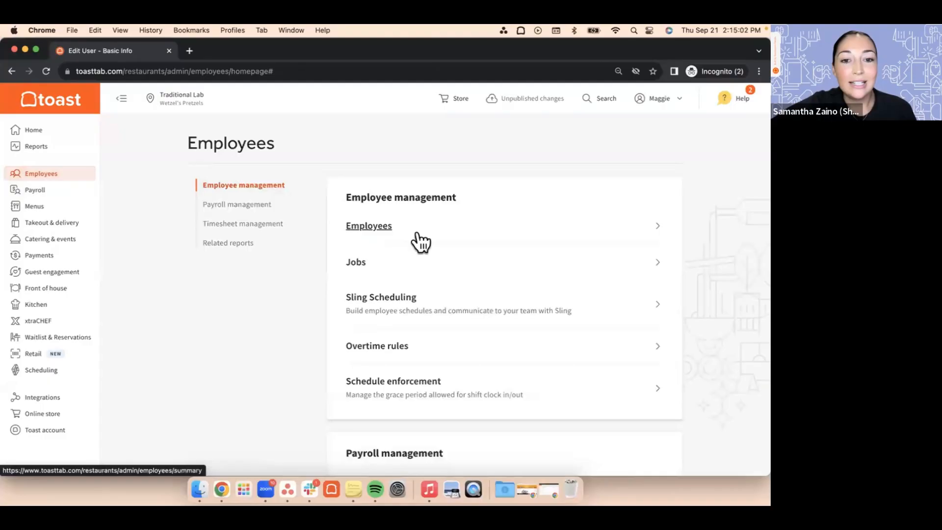
pyautogui.click(379, 227)
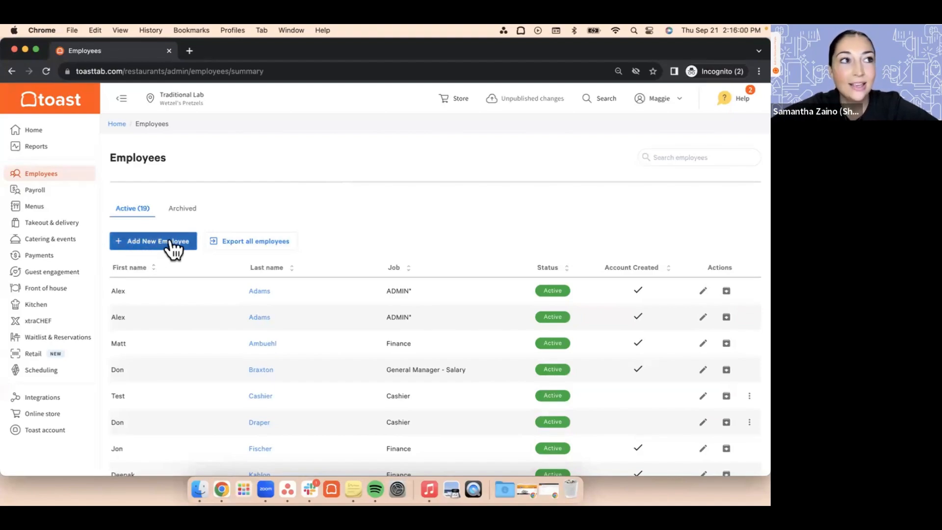
pyautogui.click(158, 258)
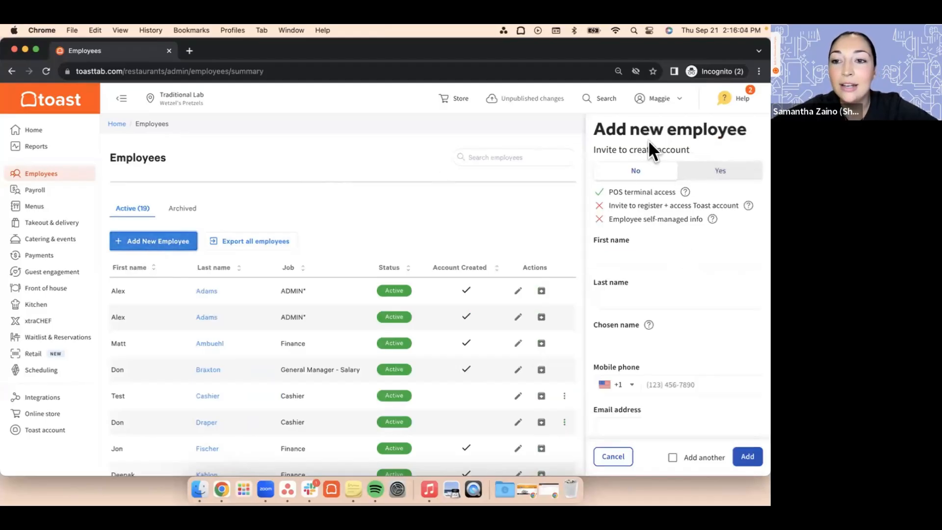
pyautogui.click(692, 300)
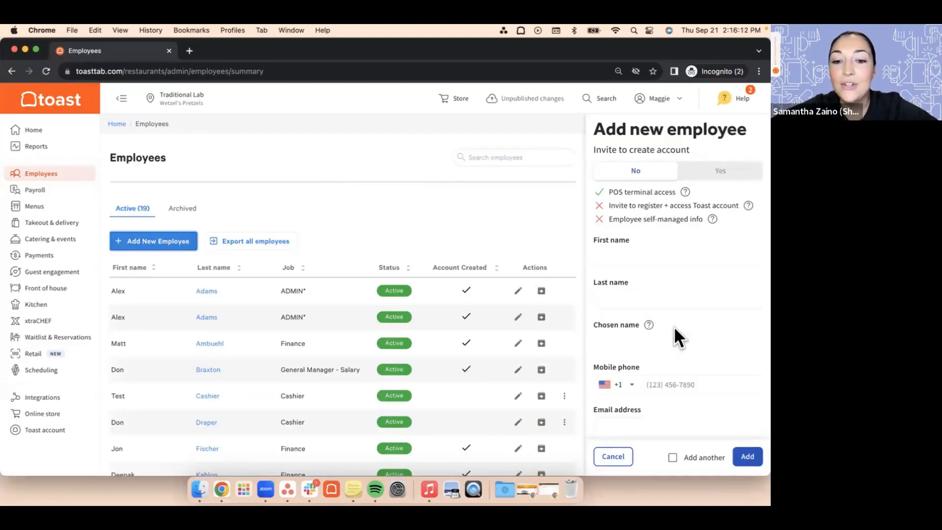
pyautogui.moveTo(299, 327)
pyautogui.scroll(-3, 298, 328)
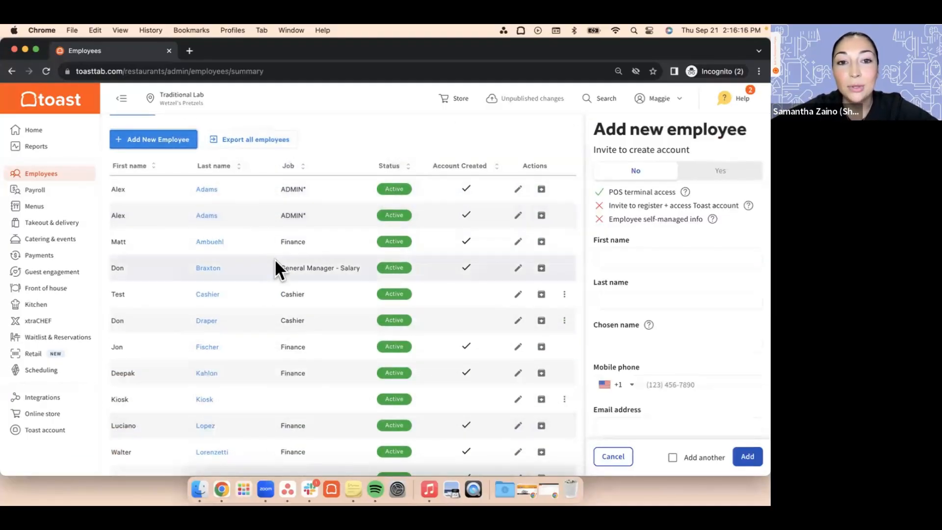
# Step: Compare the Yes and No options for inviting the new employee to create an account, leaving No selected
pyautogui.scroll(3, 275, 264)
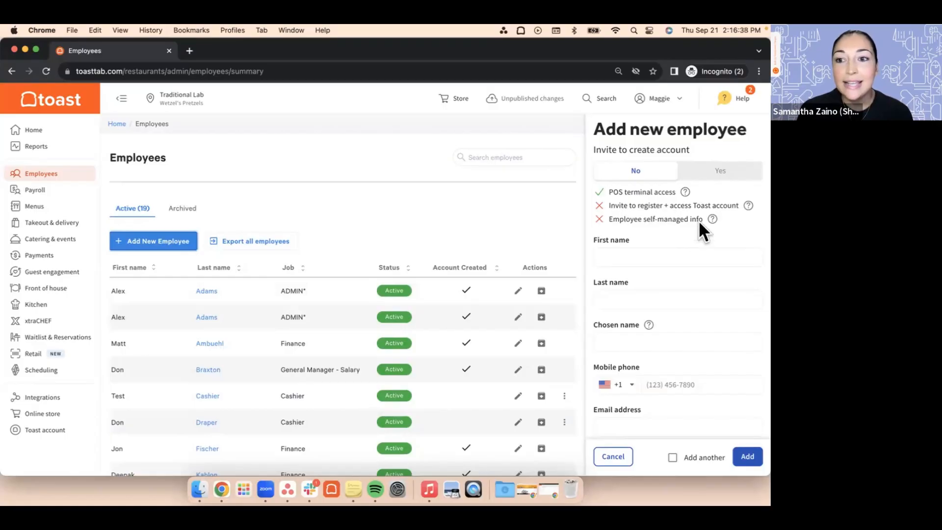
pyautogui.click(718, 176)
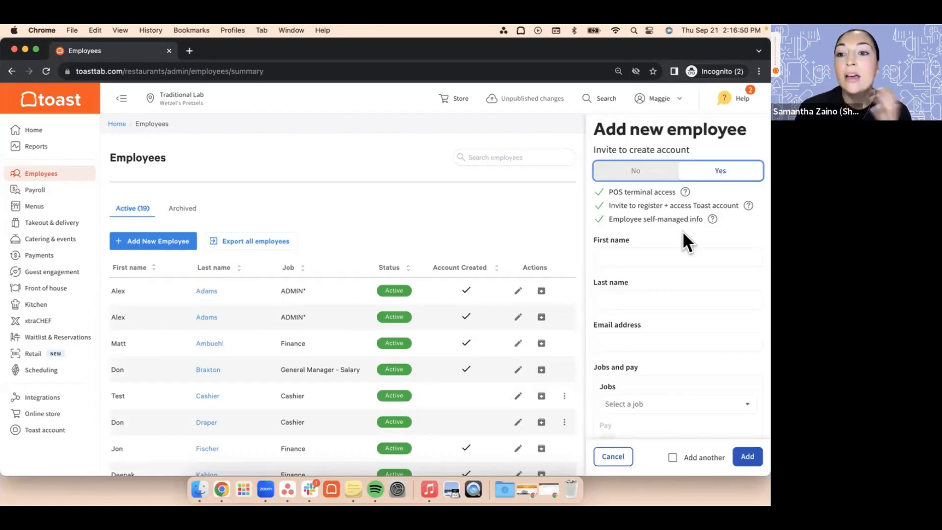
pyautogui.click(637, 176)
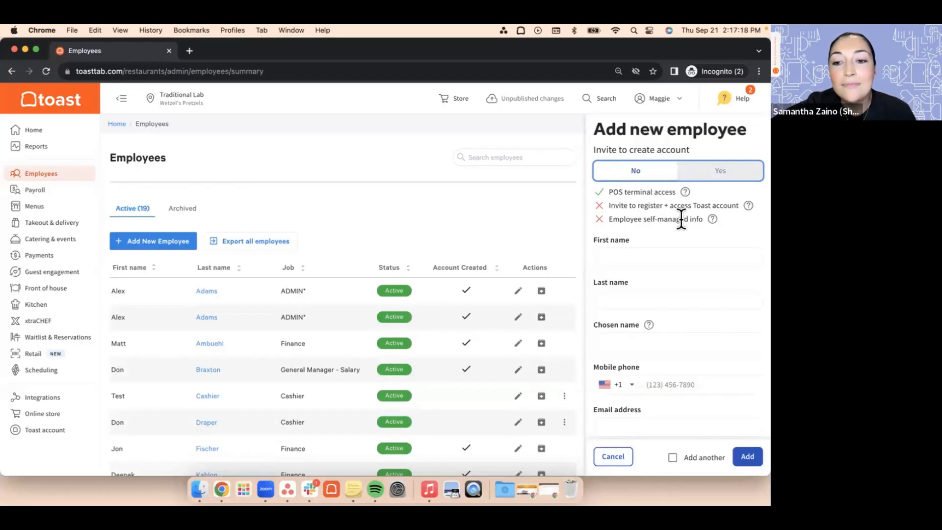
# Step: Examine the name, mobile phone, email address and POS access code fields of the form without an account invitation
pyautogui.click(675, 252)
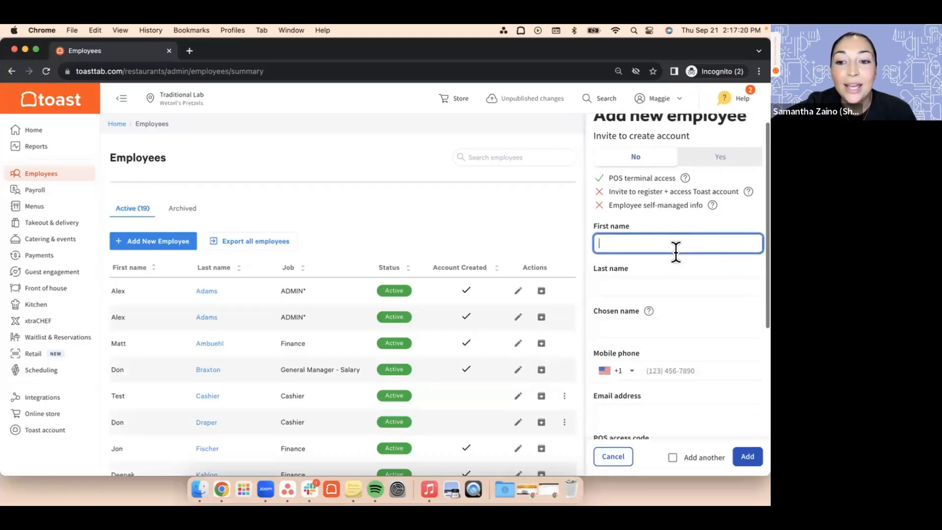
pyautogui.scroll(-3, 675, 252)
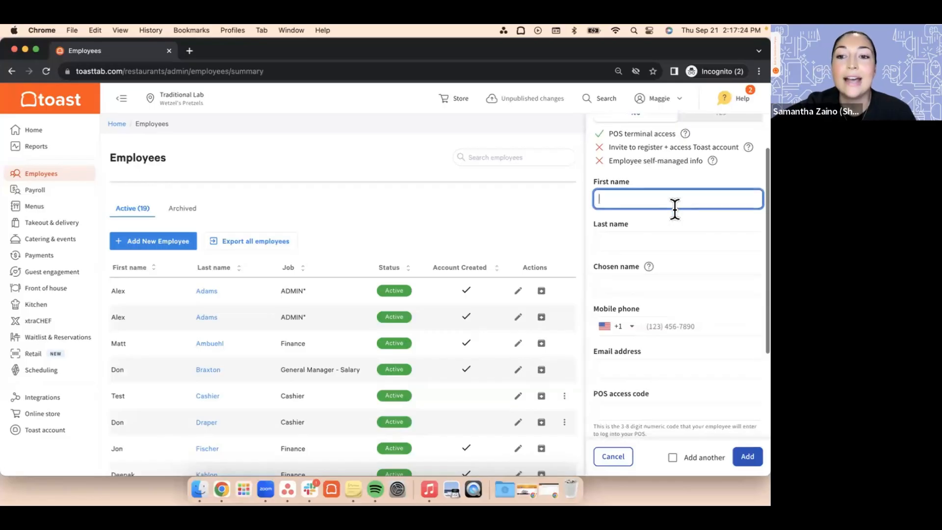
pyautogui.click(673, 232)
pyautogui.scroll(-2, 674, 235)
pyautogui.scroll(-2, 672, 231)
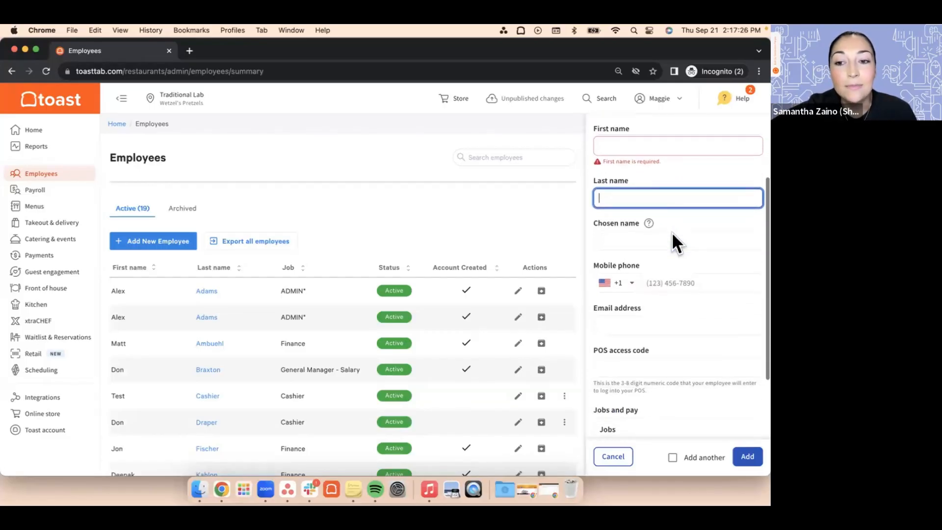
pyautogui.scroll(-3, 681, 232)
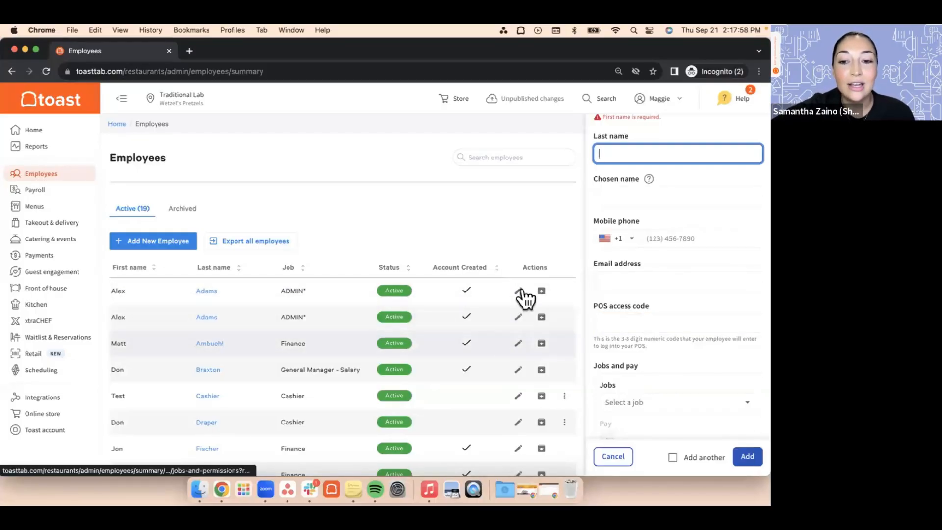
pyautogui.click(608, 319)
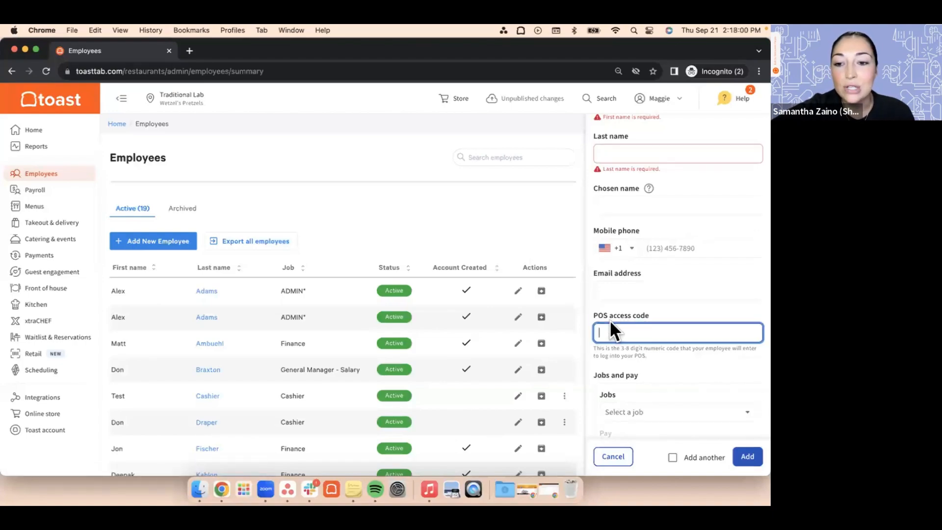
pyautogui.scroll(-2, 652, 320)
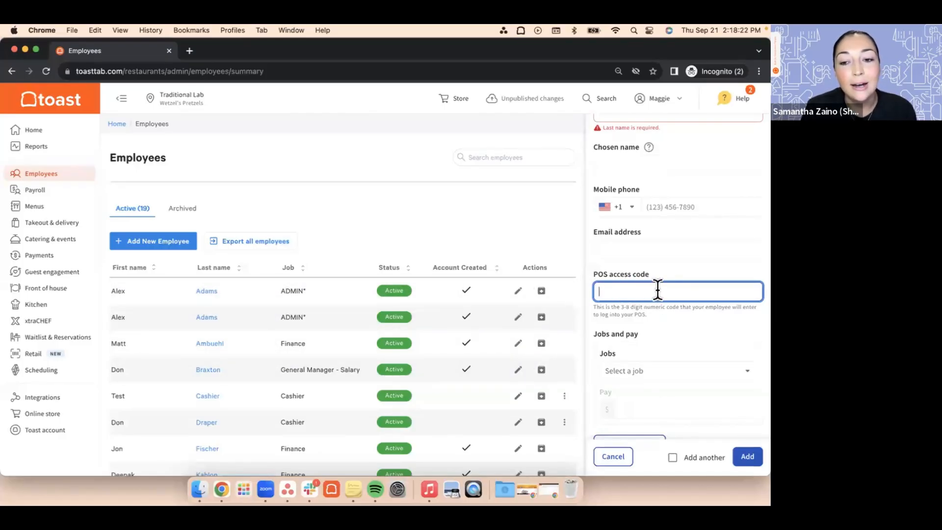
pyautogui.scroll(-3, 657, 291)
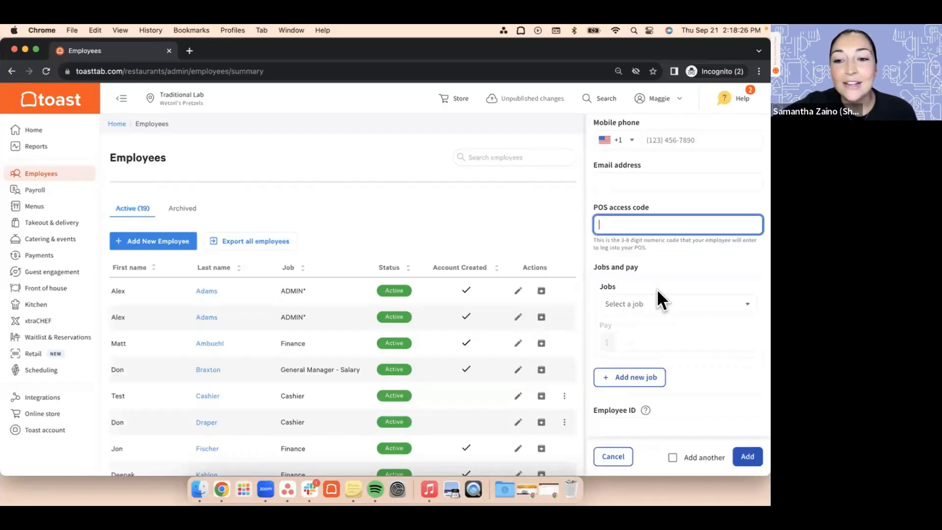
# Step: Choose Cashier as the new employee's job under Jobs and pay, and open its Pay field for entry
pyautogui.scroll(-1, 658, 291)
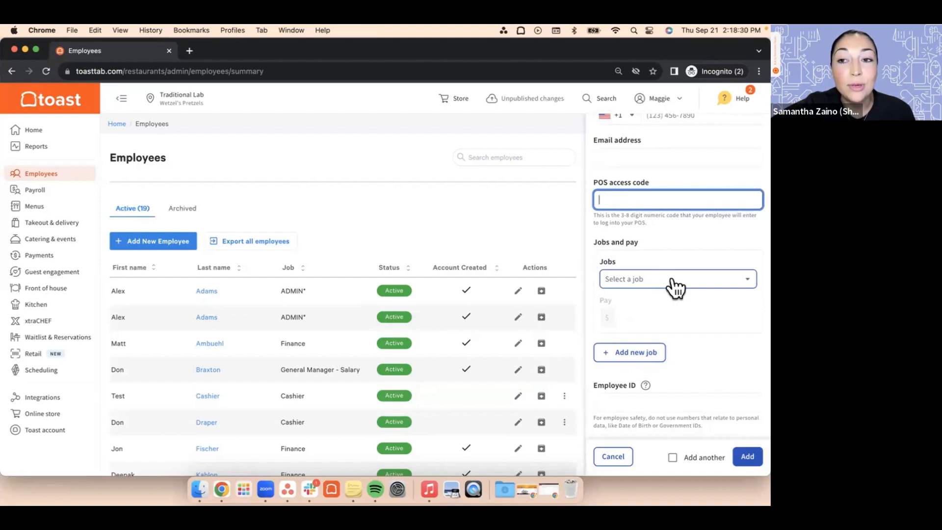
pyautogui.click(671, 281)
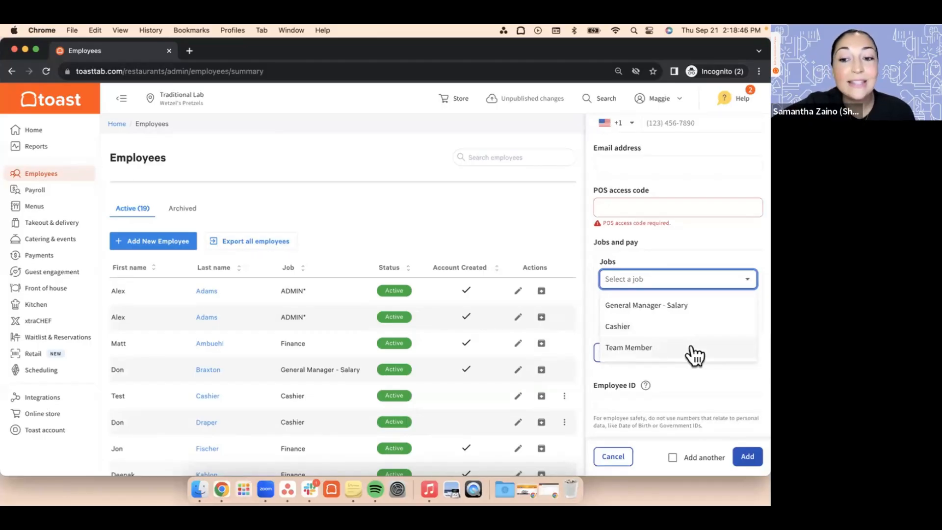
pyautogui.click(639, 326)
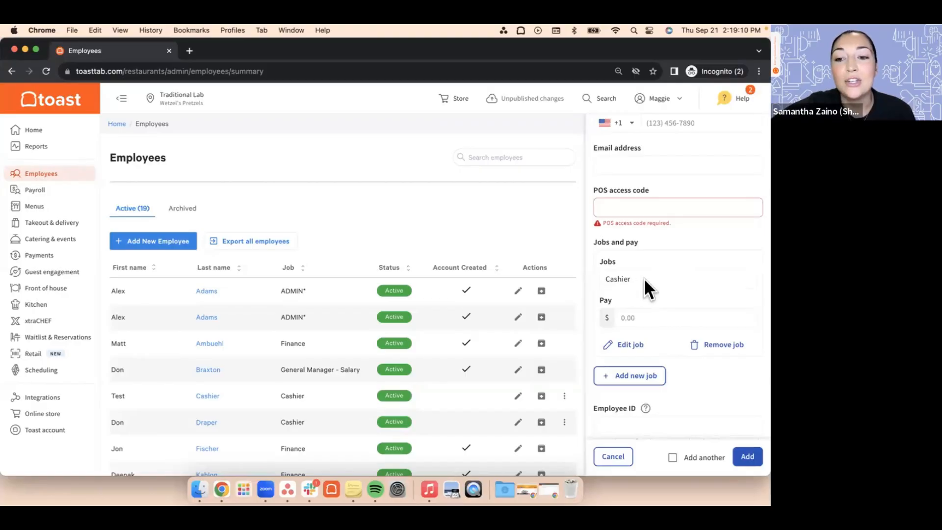
pyautogui.scroll(-1, 658, 279)
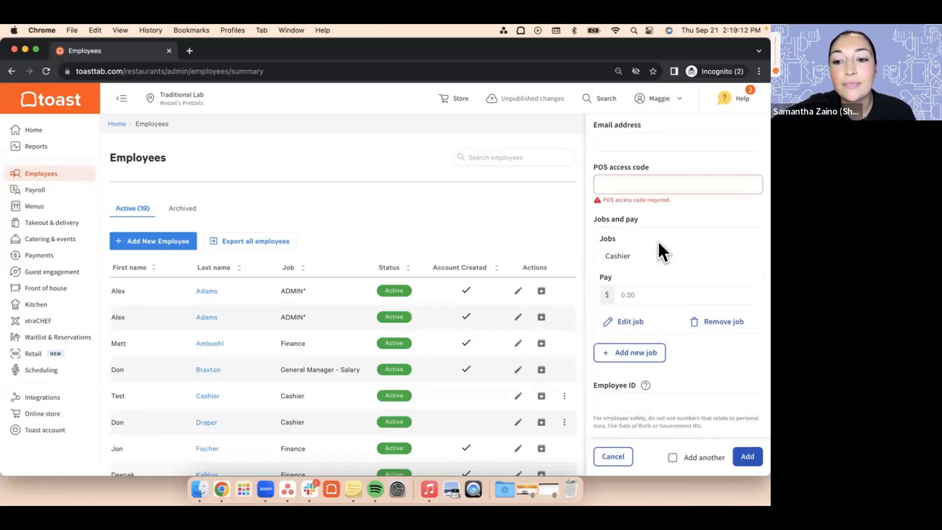
pyautogui.click(645, 292)
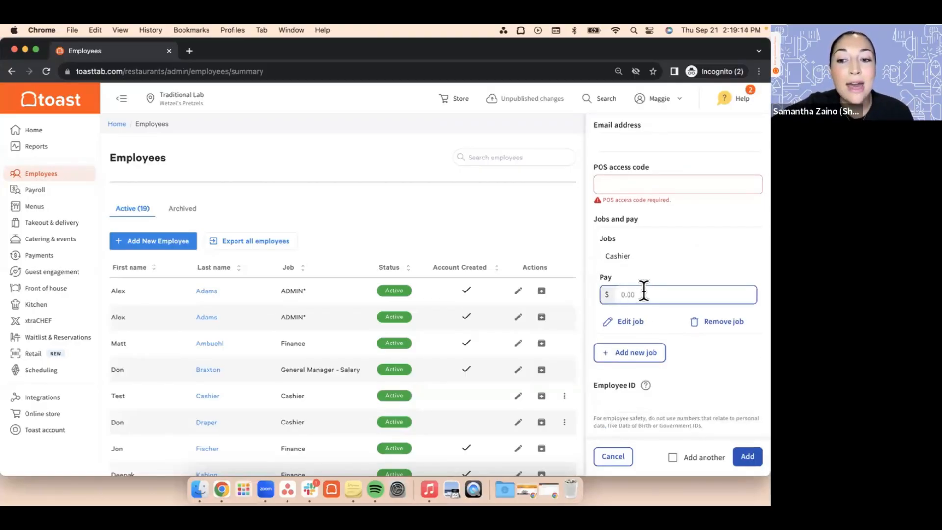
pyautogui.click(652, 294)
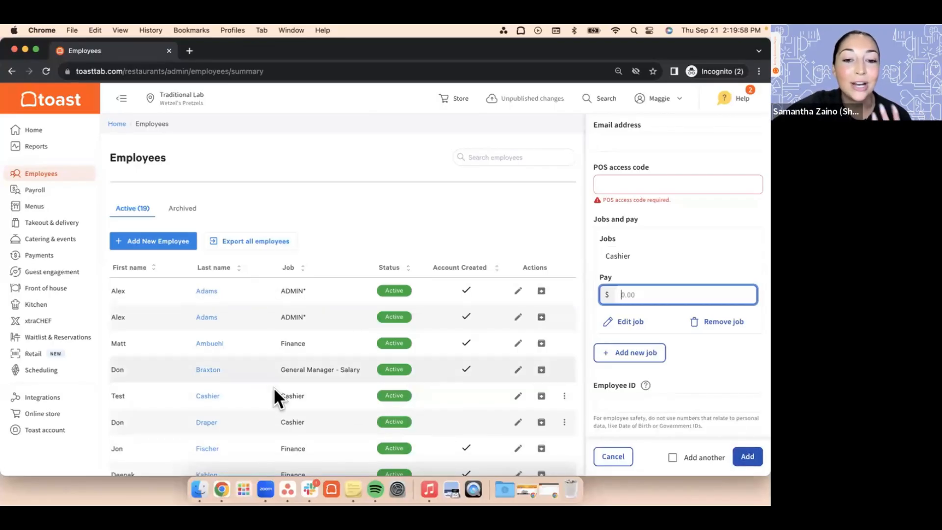
pyautogui.moveTo(272, 387)
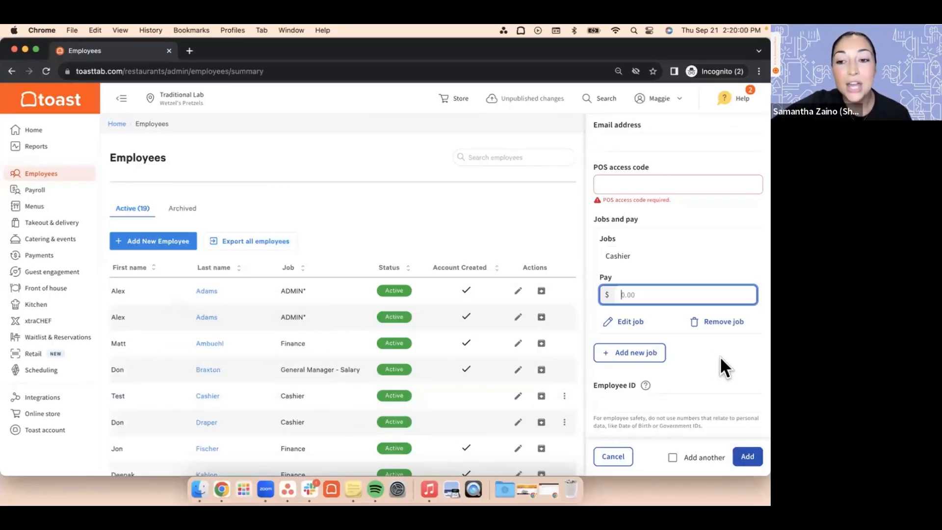
# Step: Switch the account invitation to Yes and review the name, email address, and jobs and pay fields it requires
pyautogui.scroll(3, 720, 358)
pyautogui.scroll(5, 719, 364)
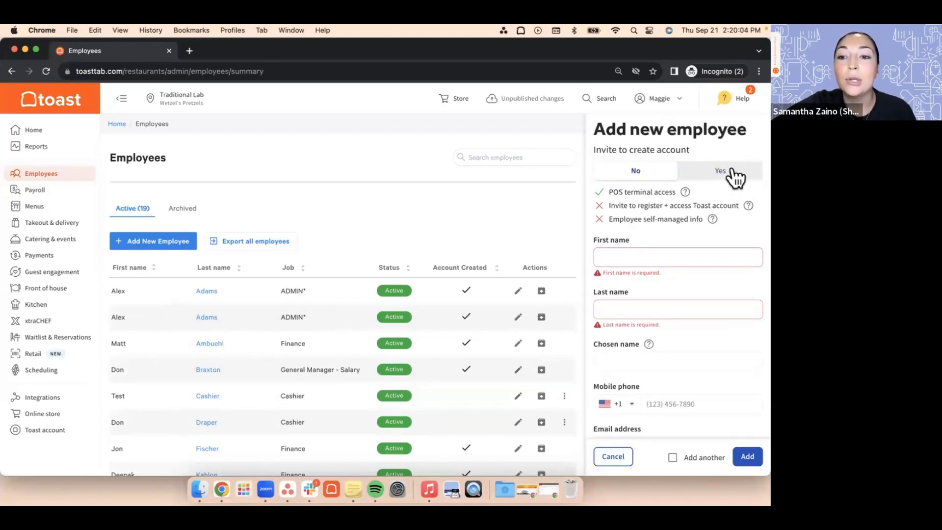
pyautogui.click(731, 172)
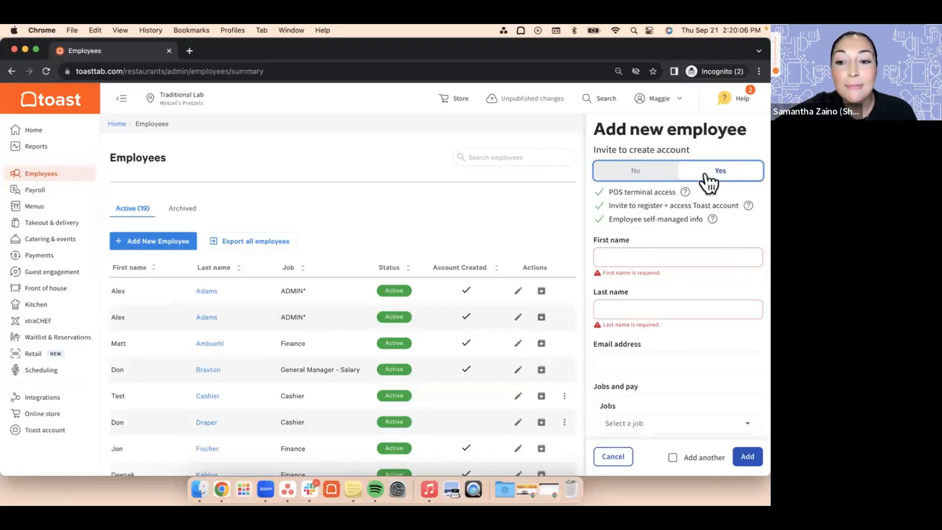
pyautogui.scroll(-4, 698, 347)
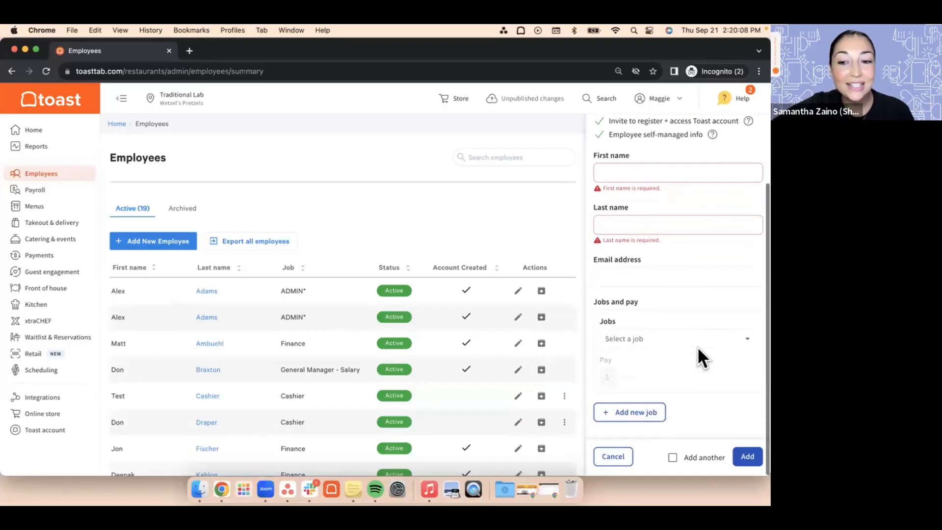
pyautogui.scroll(2, 697, 346)
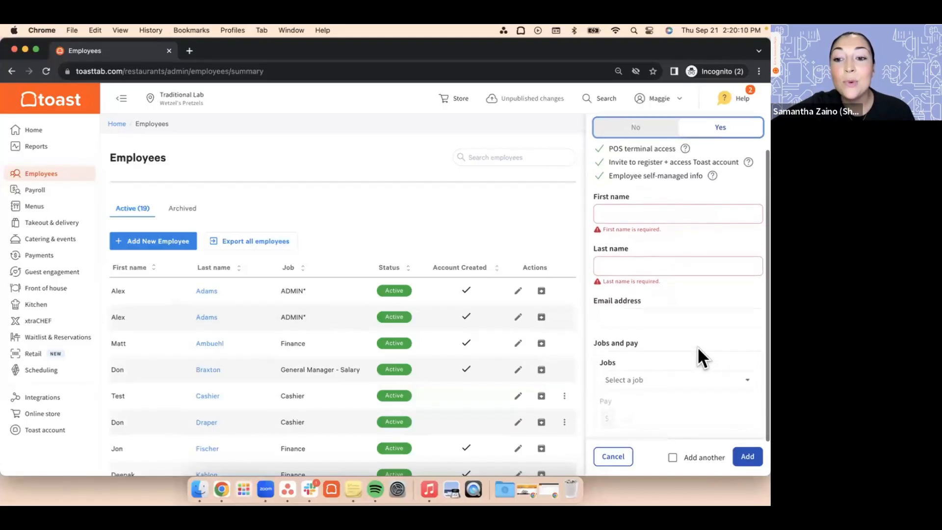
pyautogui.click(652, 318)
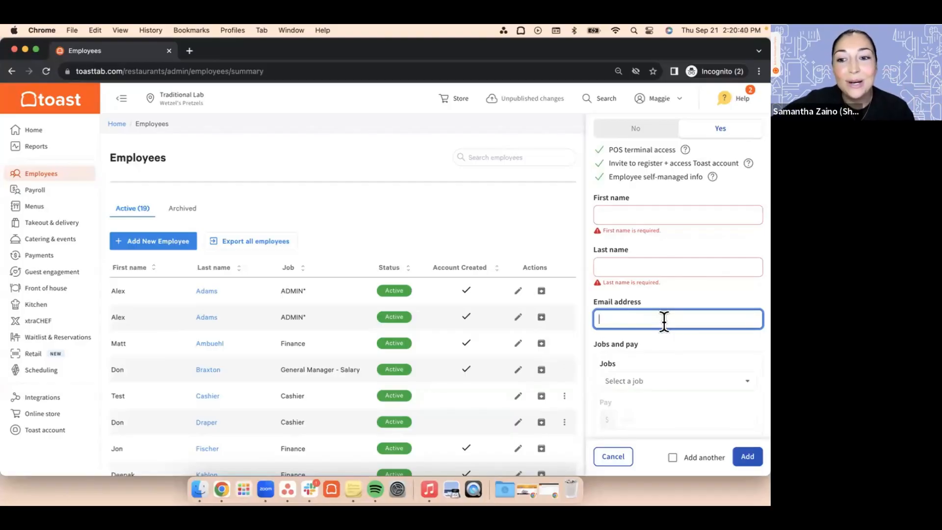
pyautogui.scroll(-1, 668, 318)
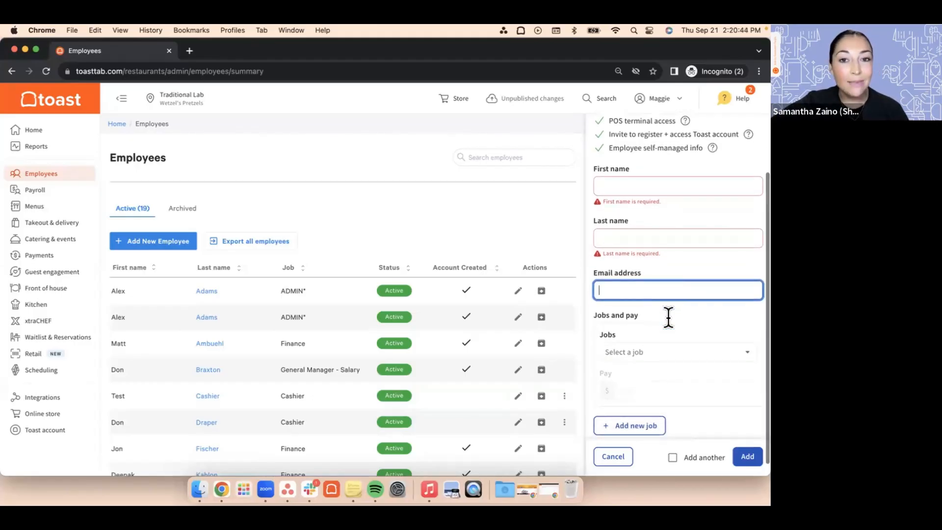
pyautogui.scroll(1, 668, 318)
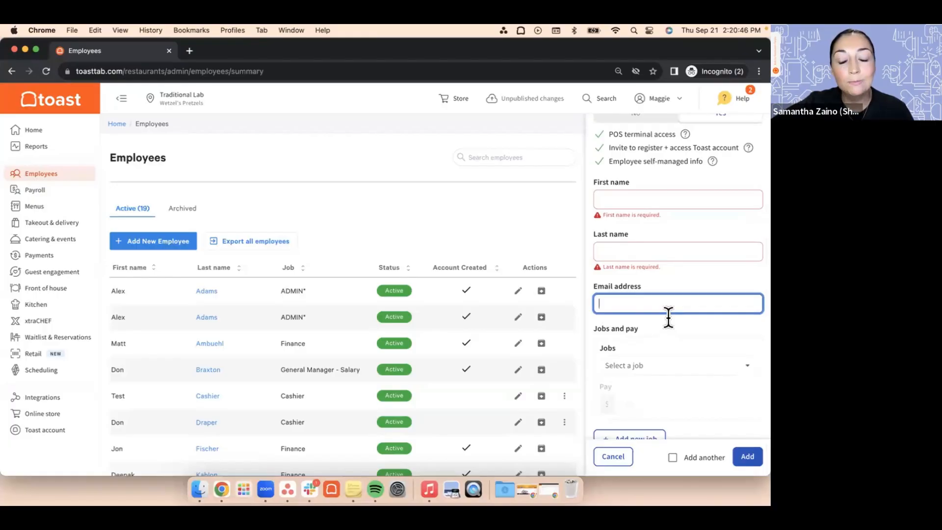
# Step: Switch the account invitation back to No and cancel the Add new employee form without adding anyone
pyautogui.scroll(2, 668, 316)
pyautogui.click(637, 173)
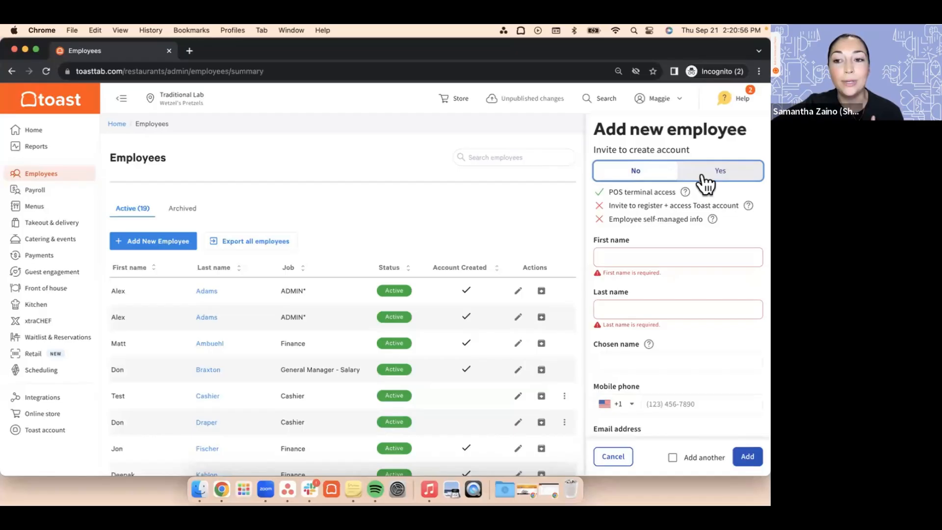
pyautogui.click(613, 456)
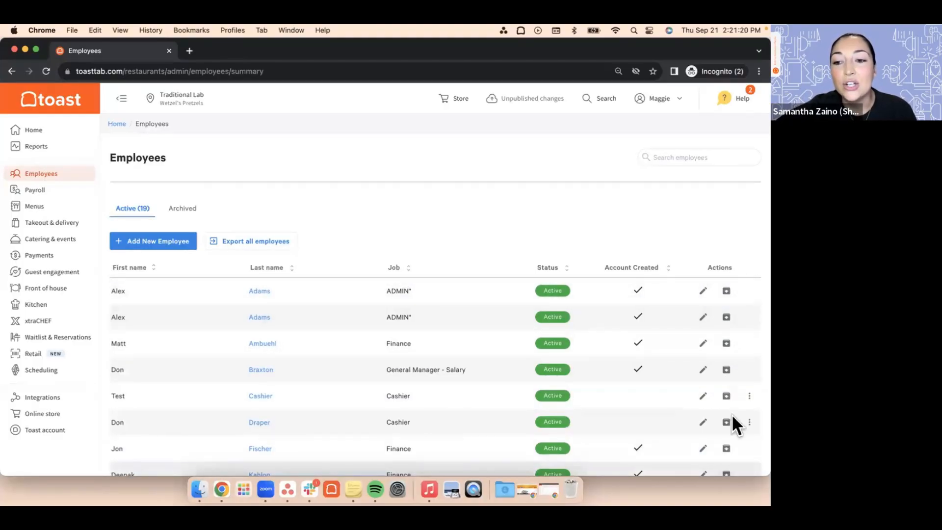
# Step: Check the archived employees list and return to the active employee list
pyautogui.click(714, 272)
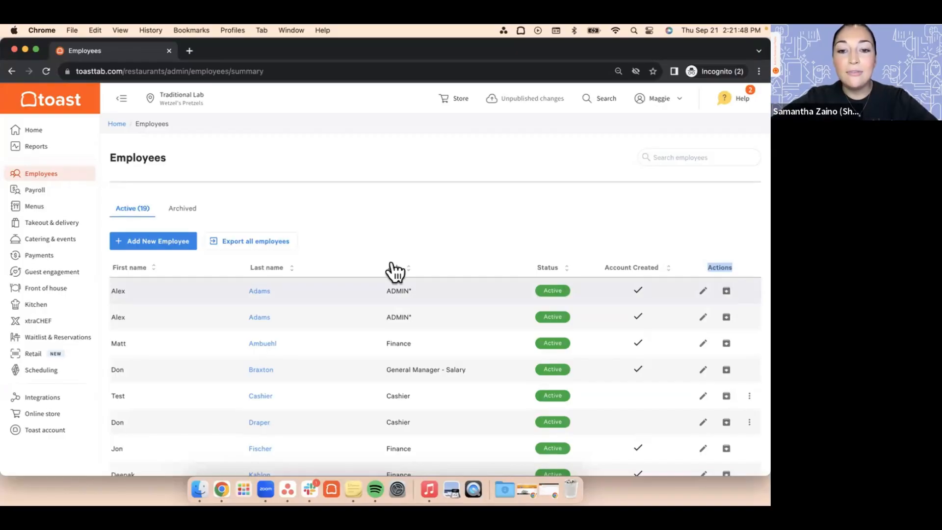
pyautogui.click(310, 202)
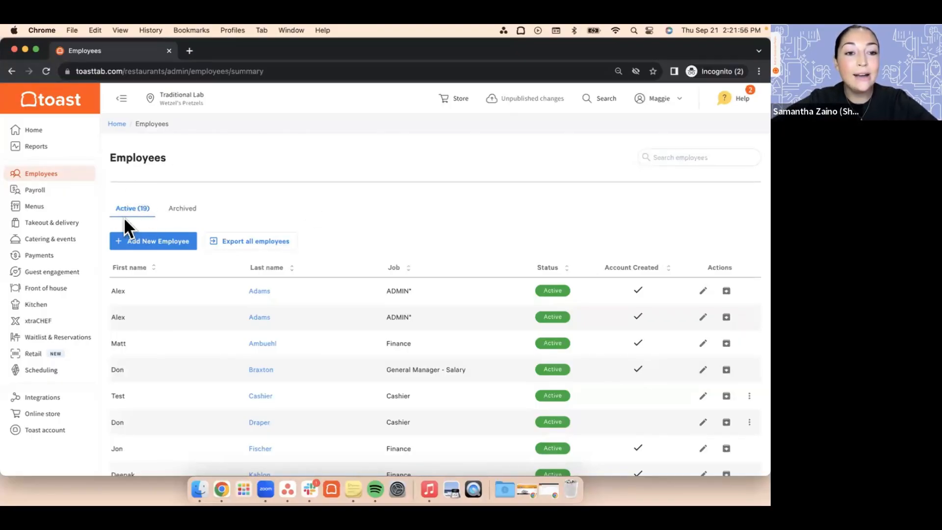
pyautogui.click(189, 208)
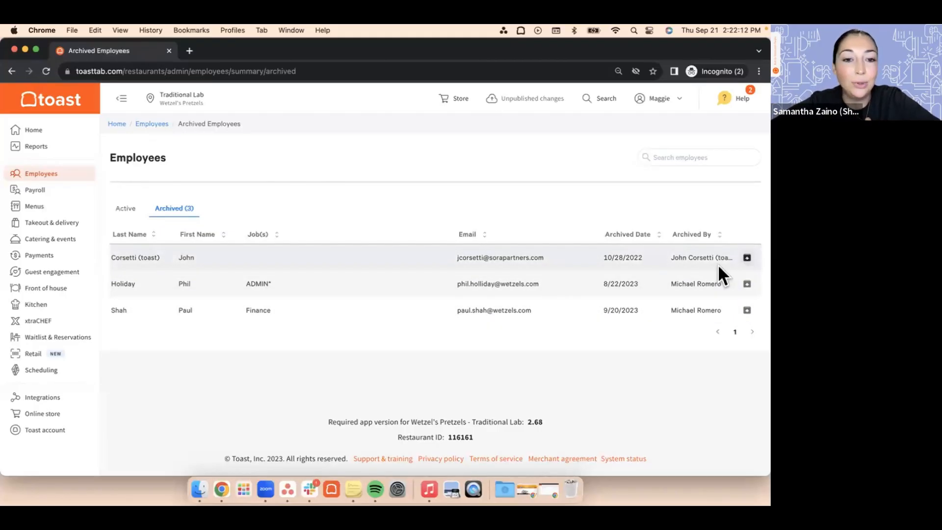
pyautogui.click(126, 208)
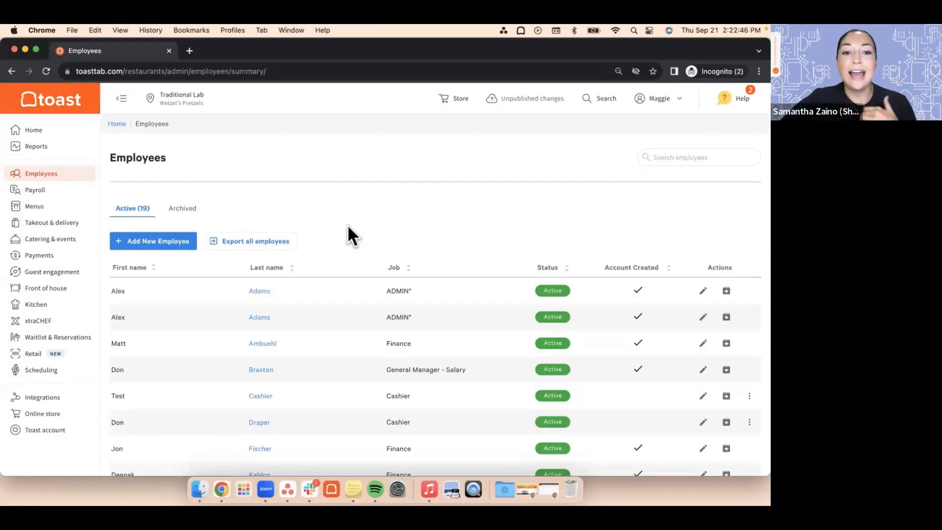
pyautogui.scroll(-2, 347, 225)
pyautogui.scroll(2, 347, 224)
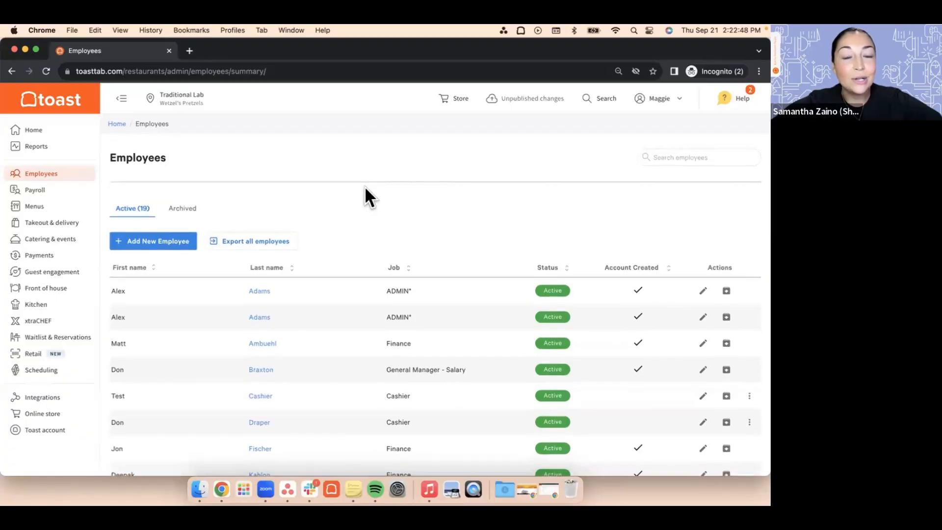